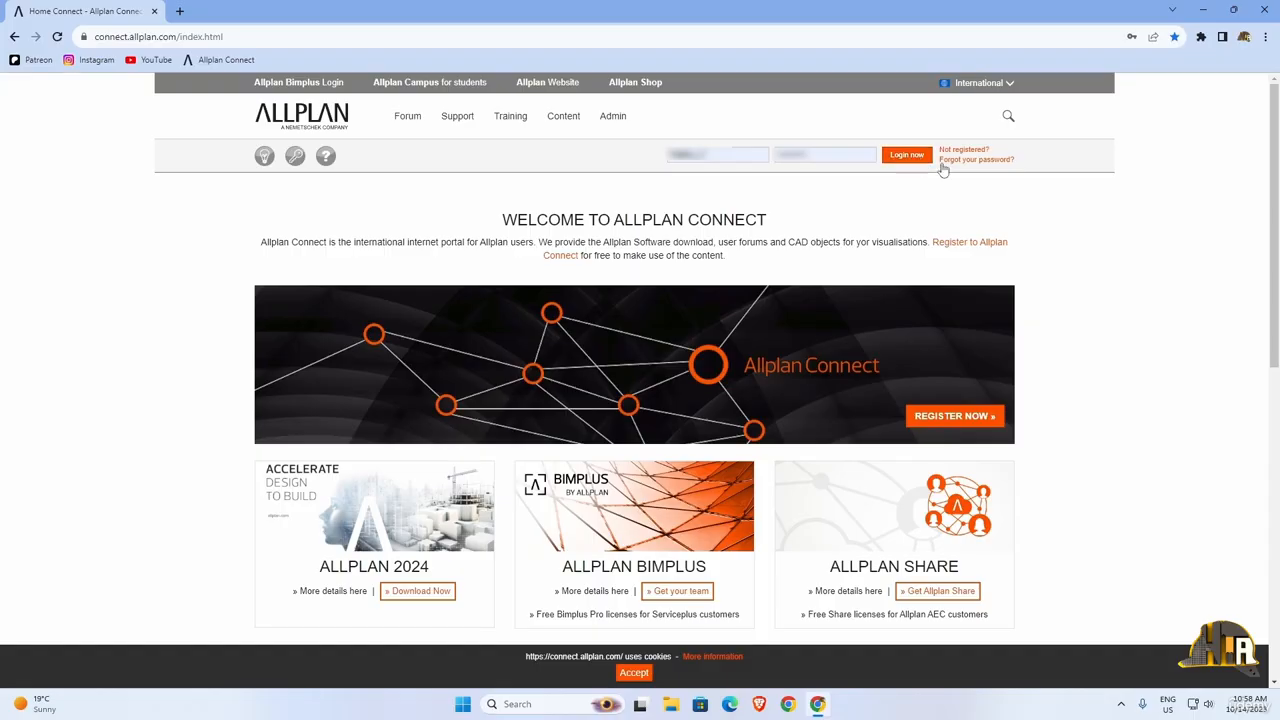
Step: Review the Allplan Connect registration form down to the security code section, and close it
{"action": "left_click", "coordinate": [941, 249]}
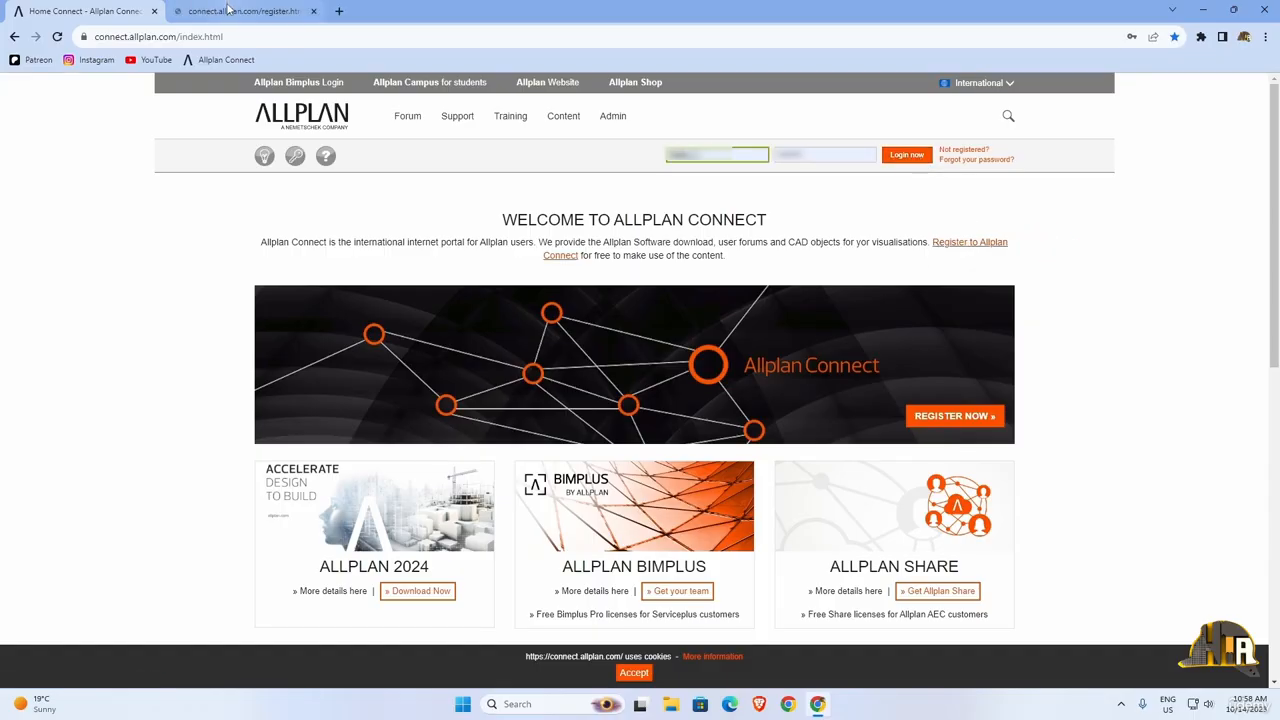
{"action": "scroll", "coordinate": [503, 291], "scroll_direction": "down", "scroll_amount": 2}
{"action": "scroll", "coordinate": [503, 291], "scroll_direction": "down", "scroll_amount": 3}
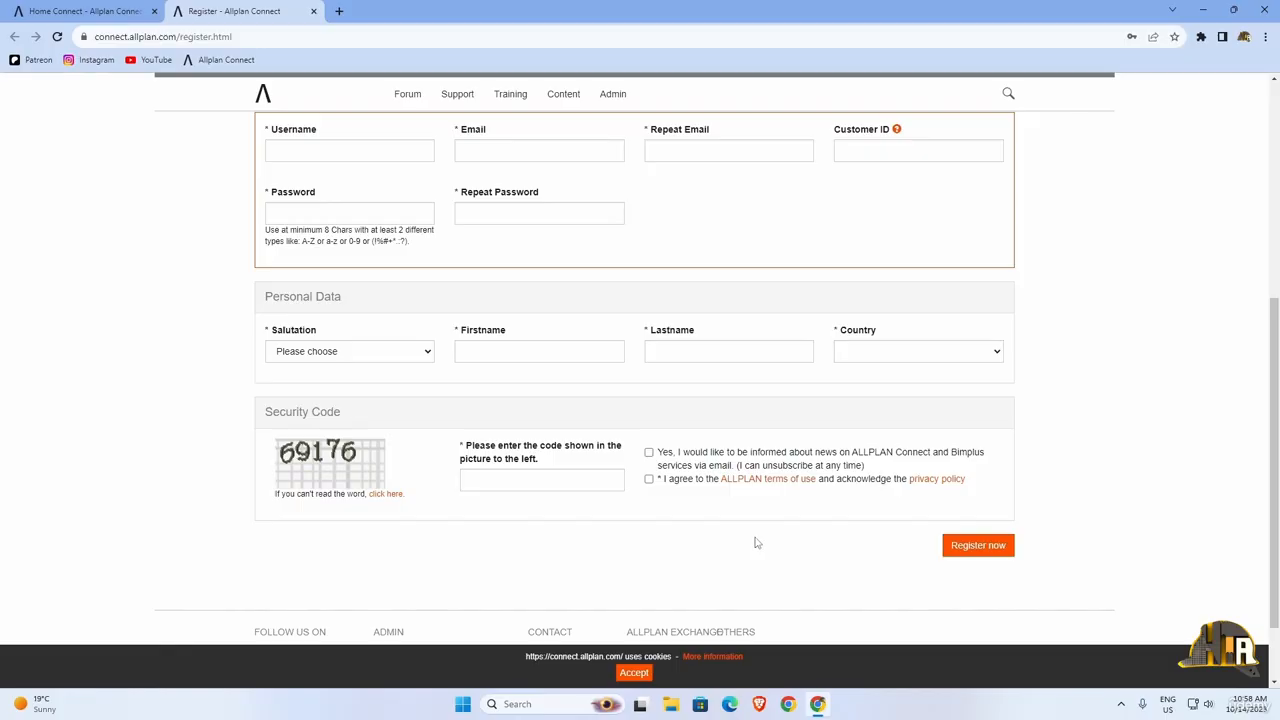
{"action": "left_click", "coordinate": [314, 11]}
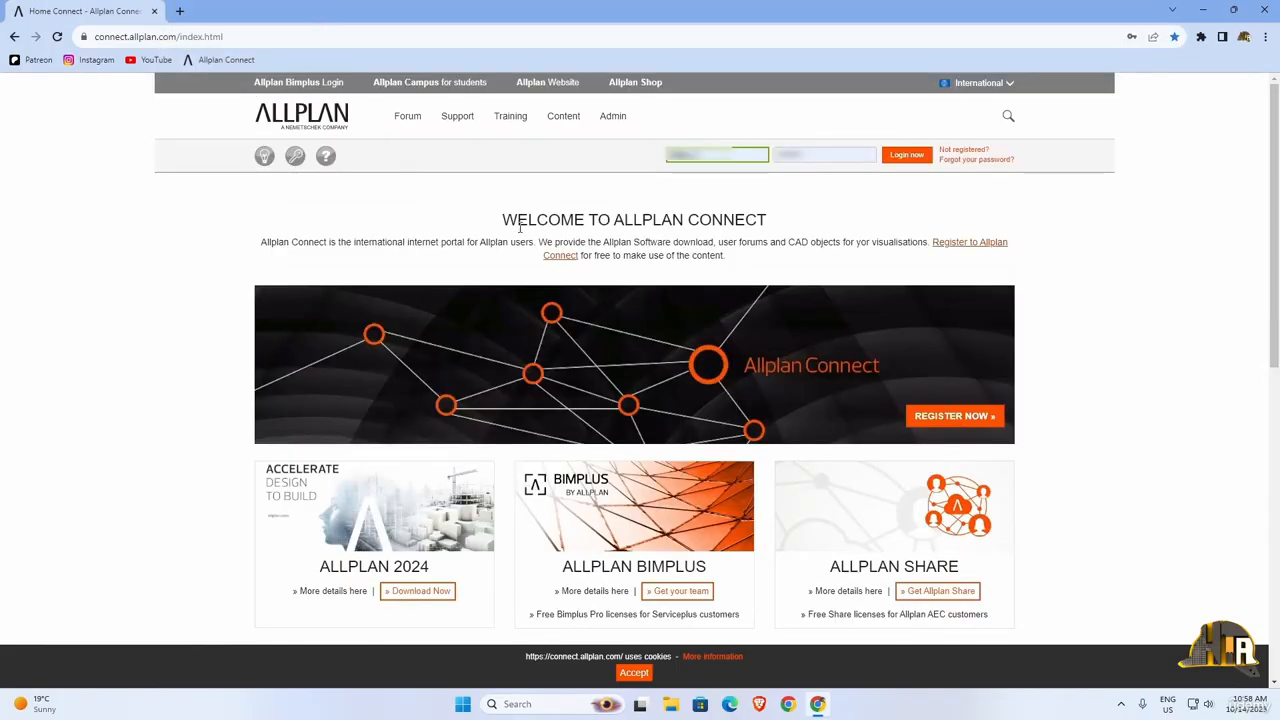
Step: Log in to Allplan Connect with the prefilled credentials and go to the support downloads page
{"action": "left_click", "coordinate": [895, 157]}
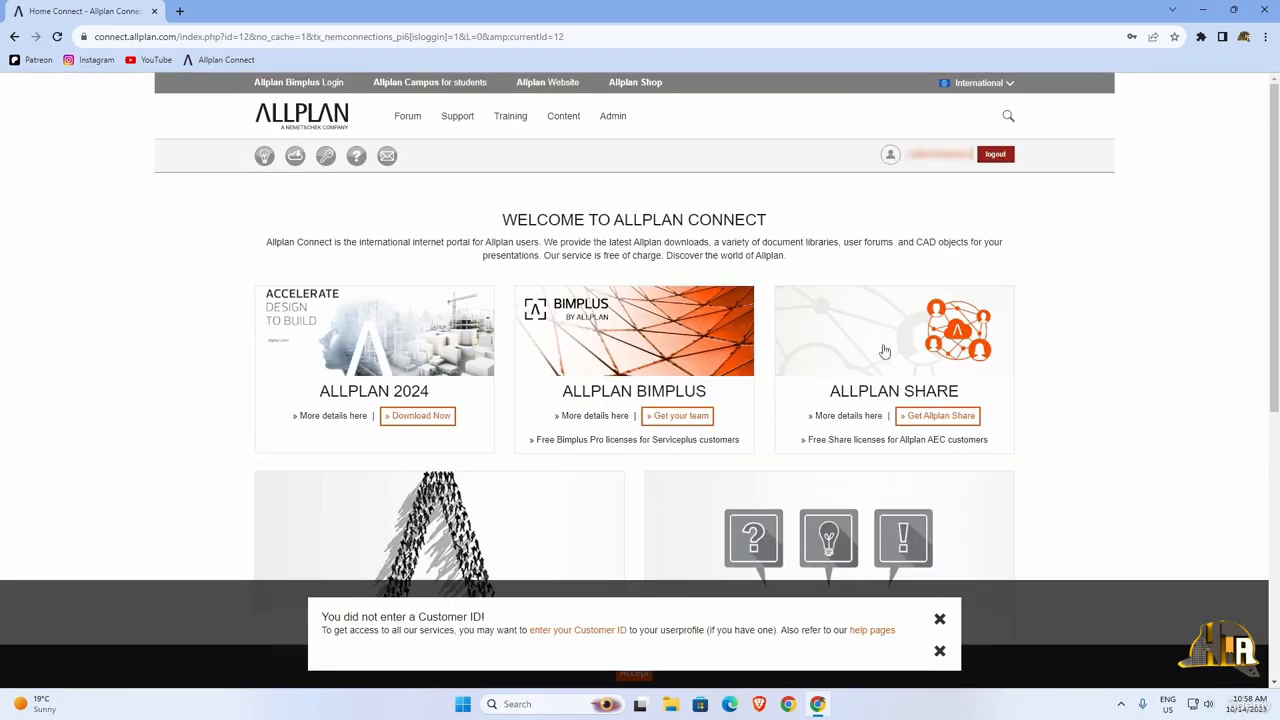
{"action": "left_click", "coordinate": [940, 621]}
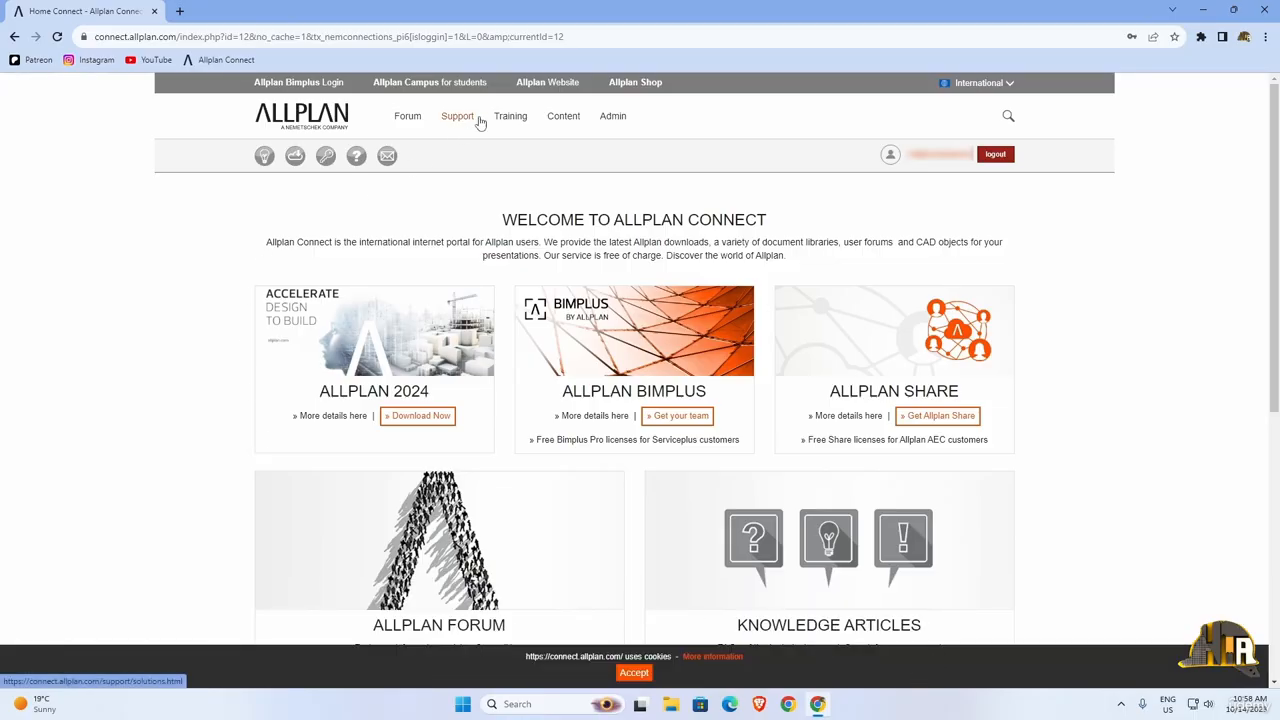
{"action": "mouse_move", "coordinate": [480, 121]}
{"action": "left_click", "coordinate": [462, 188]}
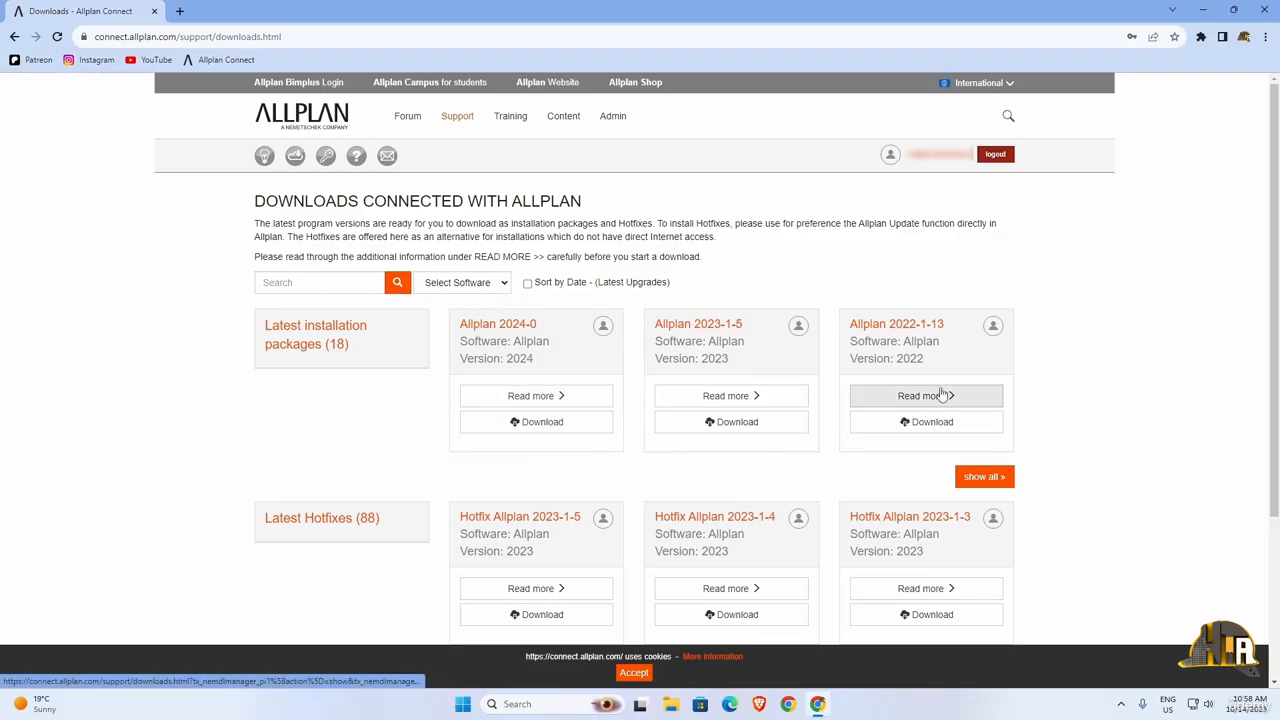
Step: Download the Allplan 2024-0 installation package
{"action": "left_click", "coordinate": [593, 426]}
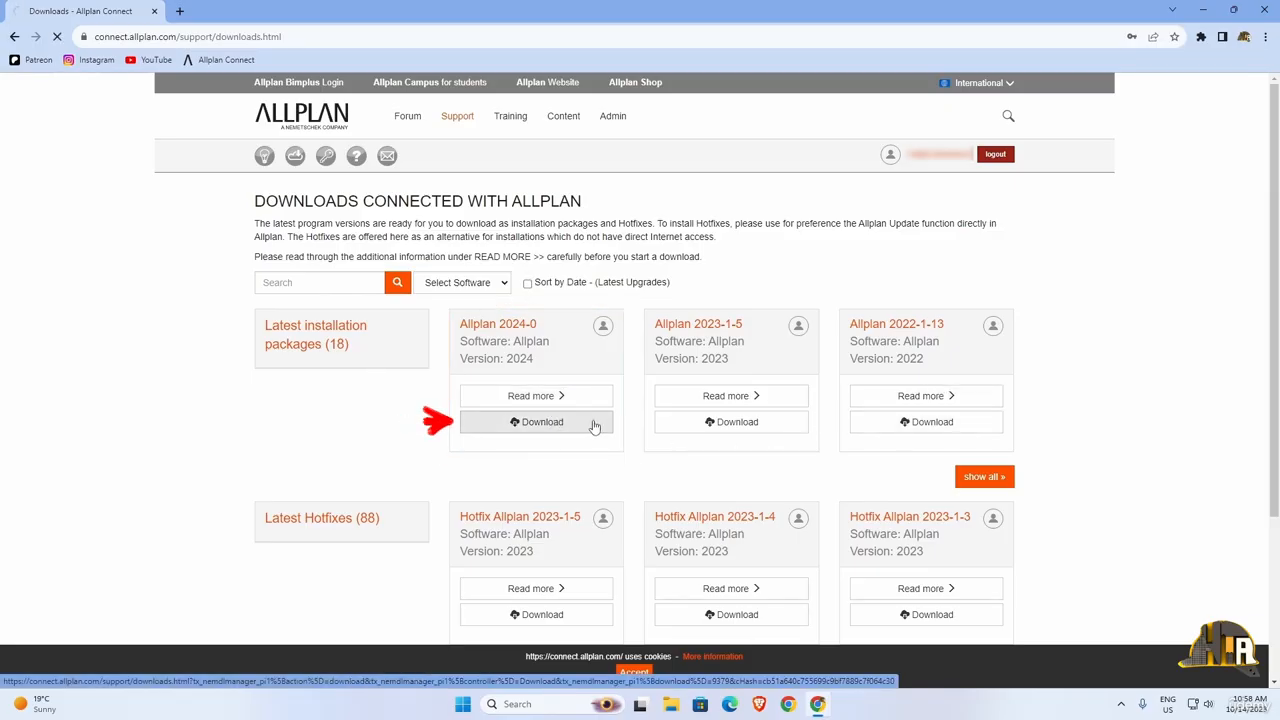
{"action": "scroll", "coordinate": [620, 417], "scroll_direction": "down", "scroll_amount": 2}
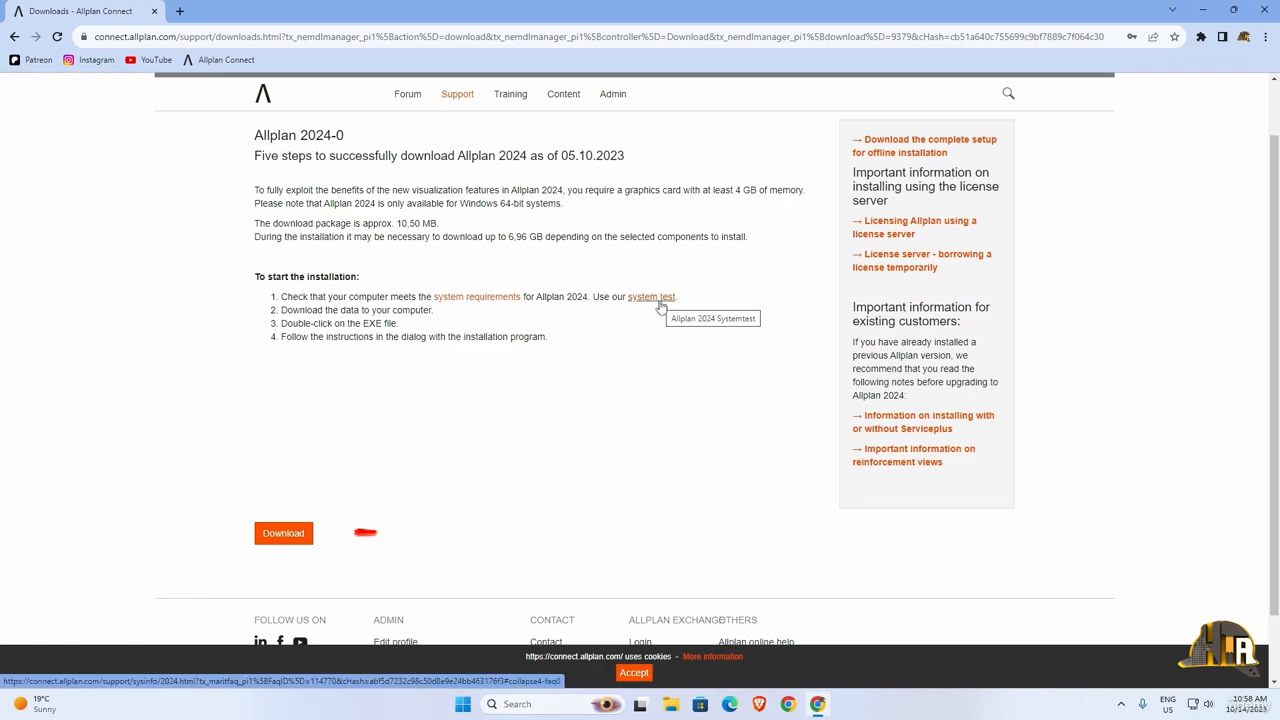
{"action": "left_click", "coordinate": [300, 535]}
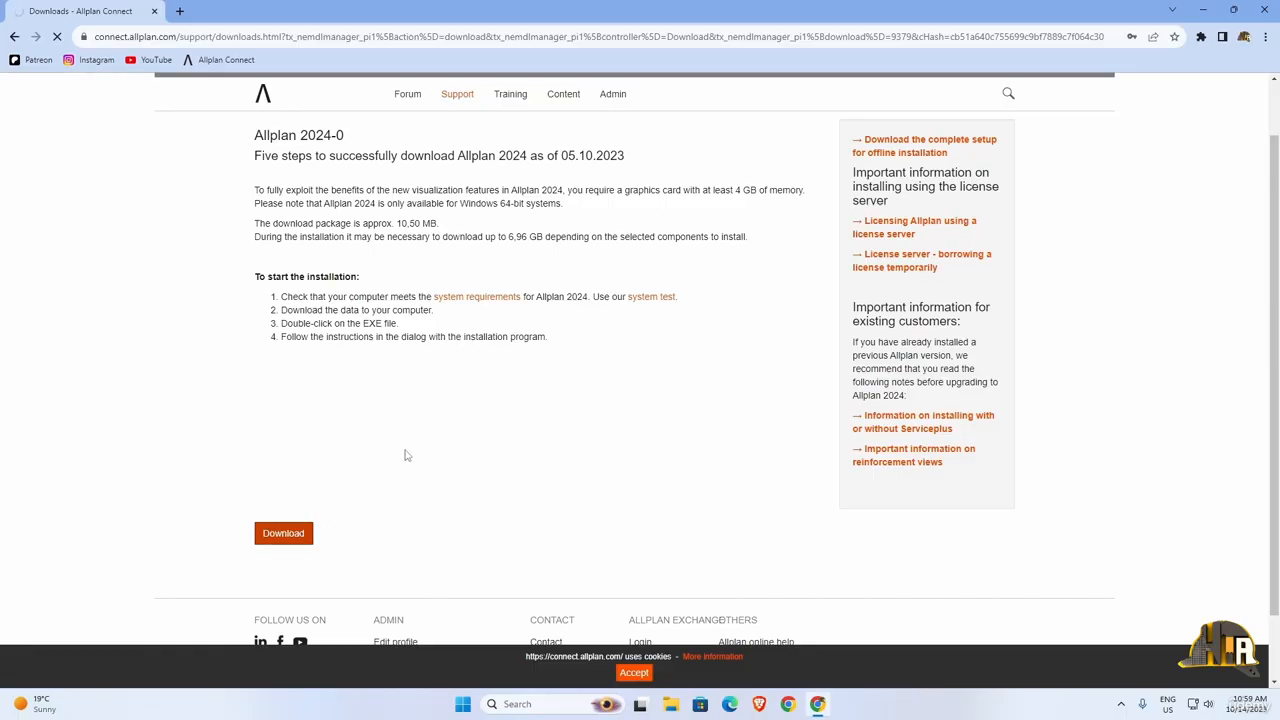
Step: Run Allplan_2024_0_0_Installer.exe from the Downloads folder and minimize the folder window
{"action": "left_click", "coordinate": [1203, 10]}
{"action": "double_click", "coordinate": [40, 102]}
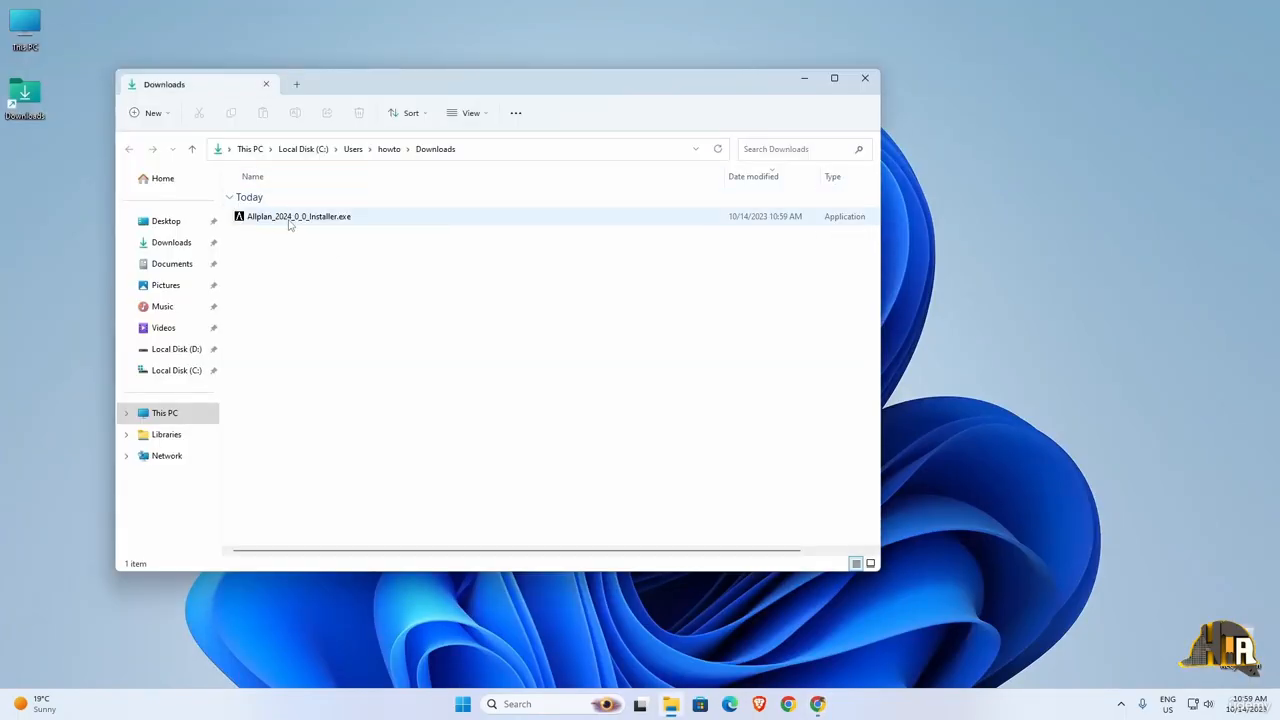
{"action": "left_click", "coordinate": [291, 218]}
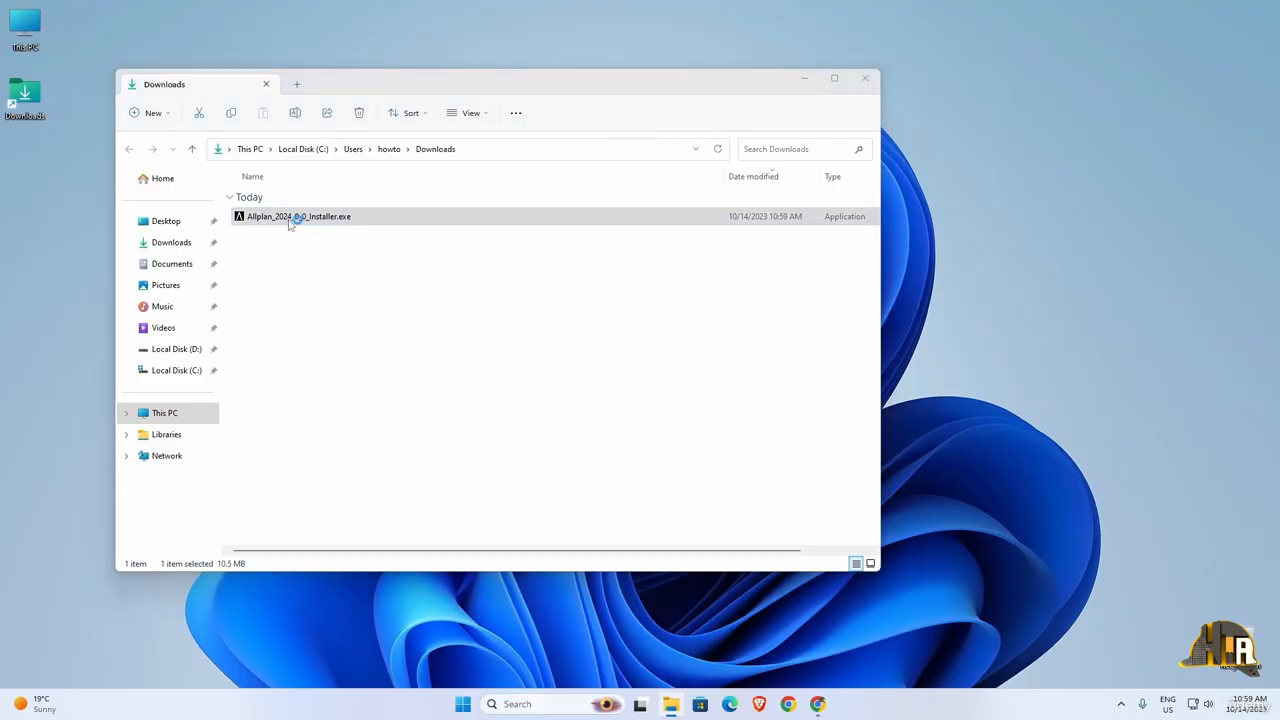
{"action": "left_click", "coordinate": [804, 78]}
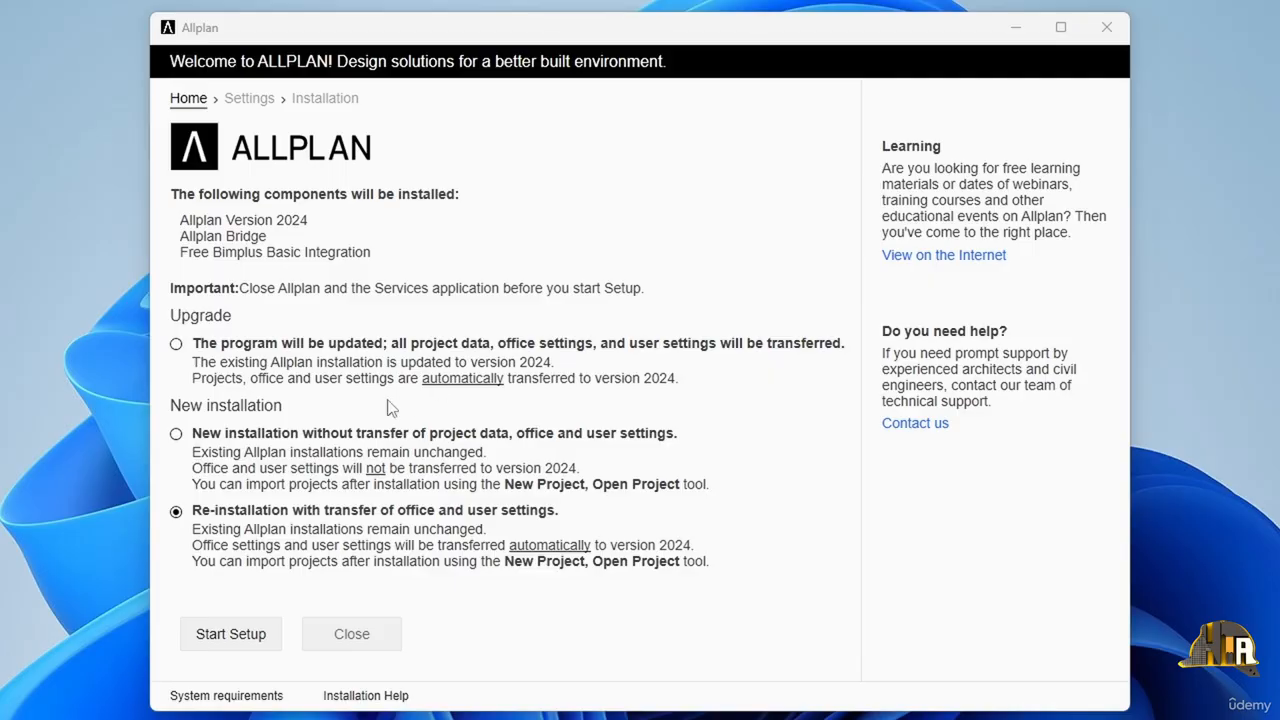
Step: Start a new installation without transfer of project data, office and user settings, and agree to the license terms
{"action": "left_click", "coordinate": [176, 434]}
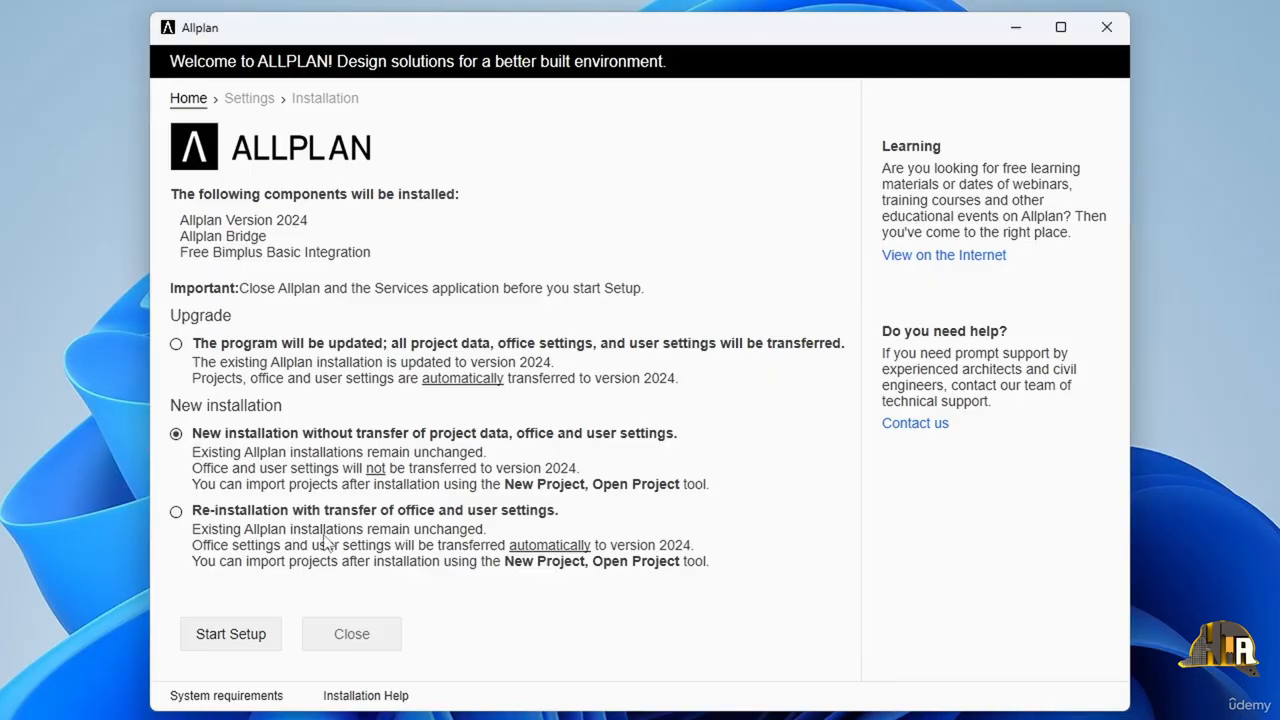
{"action": "left_click", "coordinate": [246, 645]}
{"action": "scroll", "coordinate": [496, 349], "scroll_direction": "down", "scroll_amount": 10}
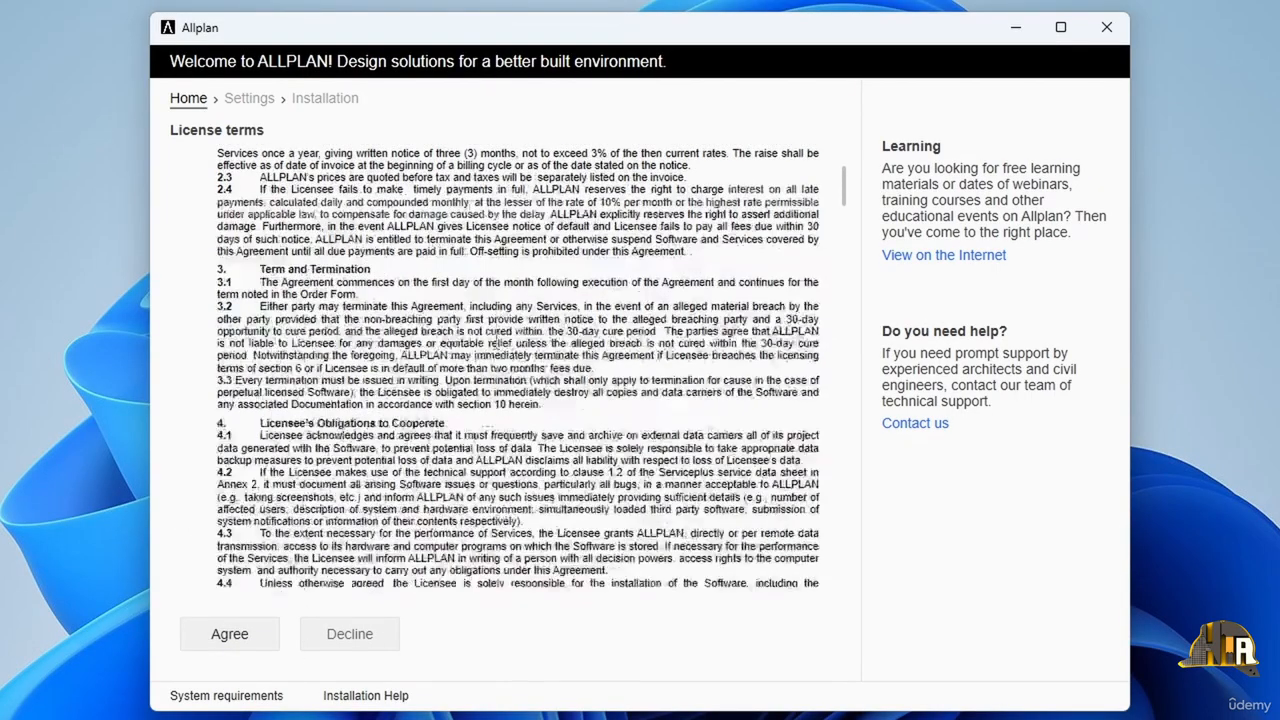
{"action": "scroll", "coordinate": [496, 349], "scroll_direction": "down", "scroll_amount": 15}
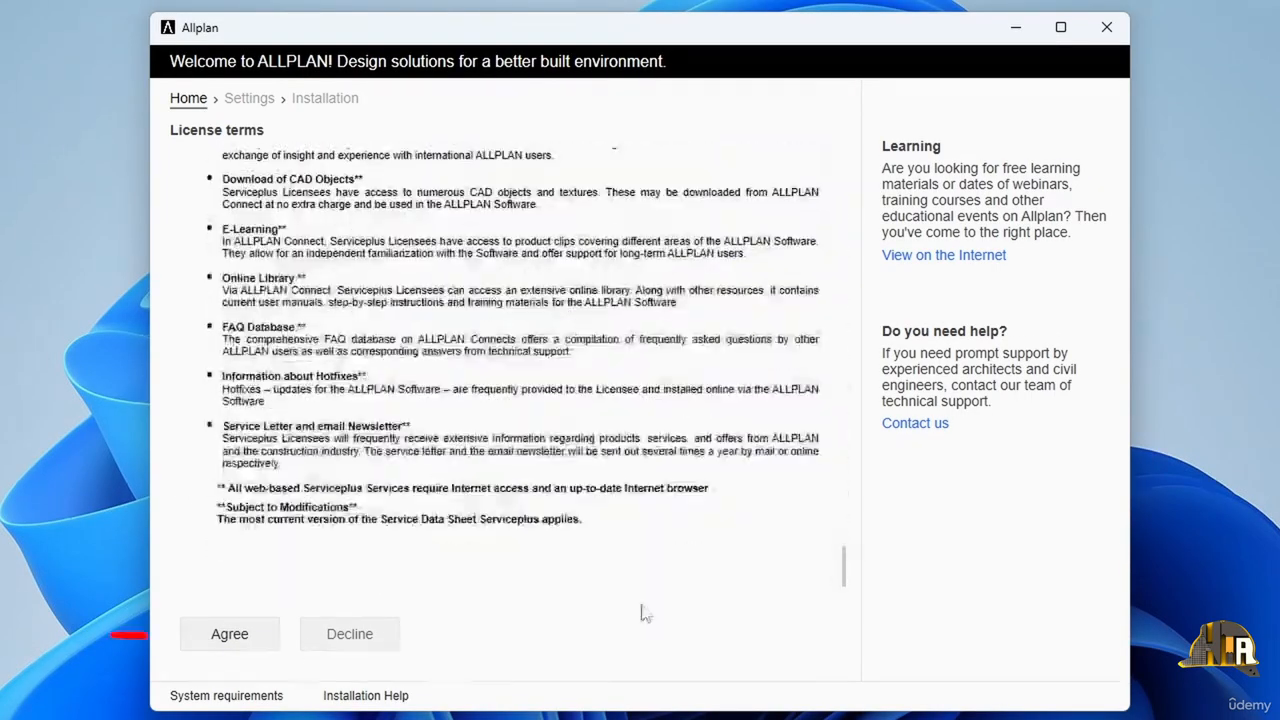
{"action": "left_click", "coordinate": [245, 650]}
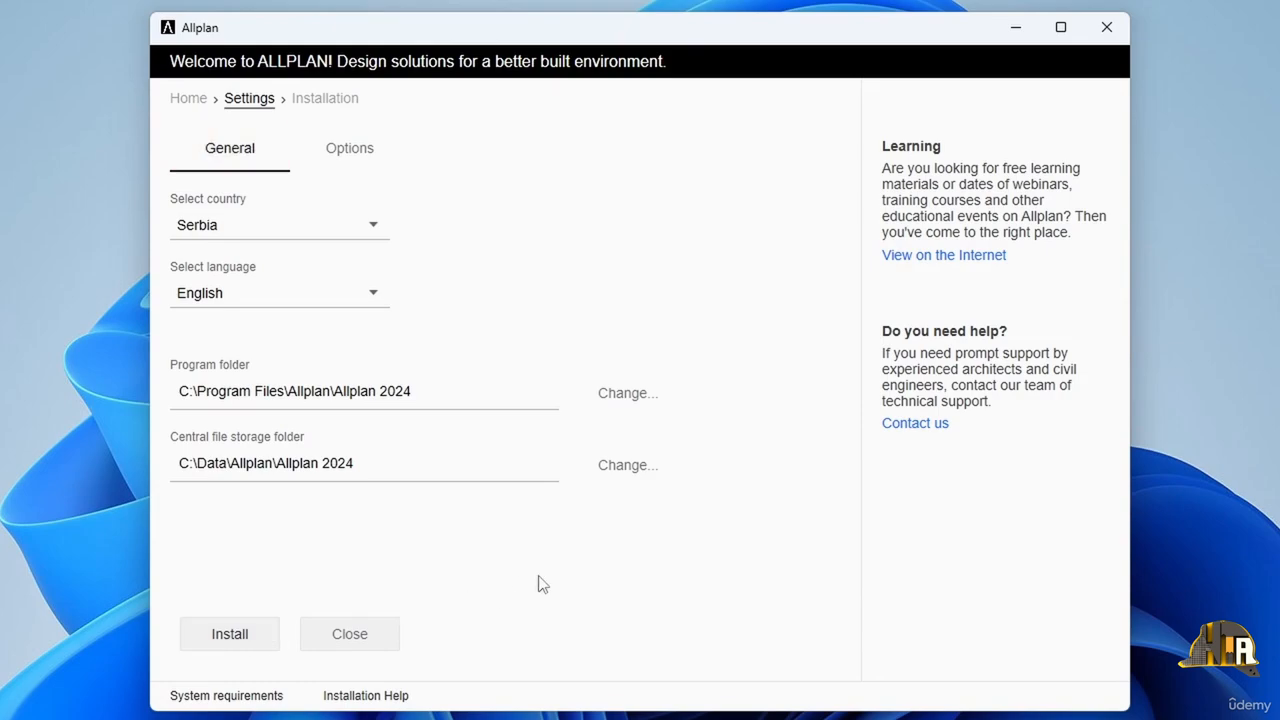
Step: Set the installation country to Germany
{"action": "left_click", "coordinate": [372, 225]}
{"action": "scroll", "coordinate": [289, 355], "scroll_direction": "down", "scroll_amount": 1}
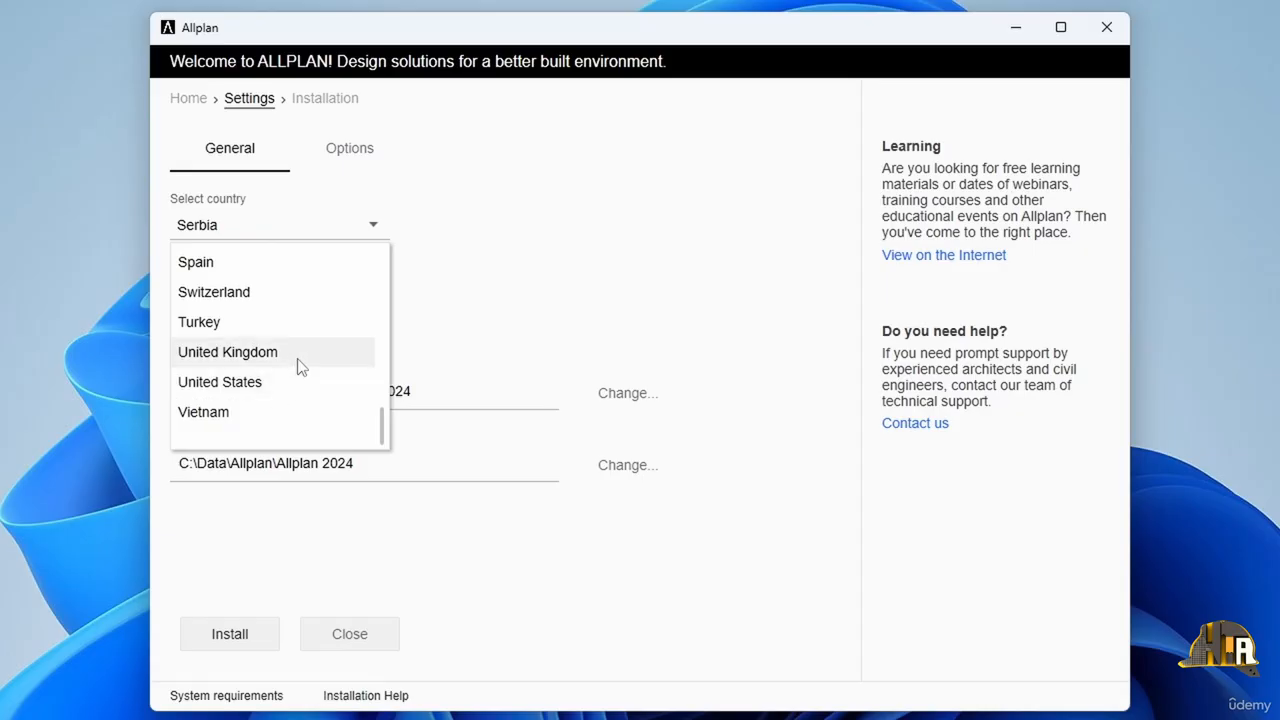
{"action": "scroll", "coordinate": [300, 366], "scroll_direction": "up", "scroll_amount": 6}
{"action": "scroll", "coordinate": [280, 380], "scroll_direction": "up", "scroll_amount": 3}
{"action": "scroll", "coordinate": [292, 357], "scroll_direction": "down", "scroll_amount": 2}
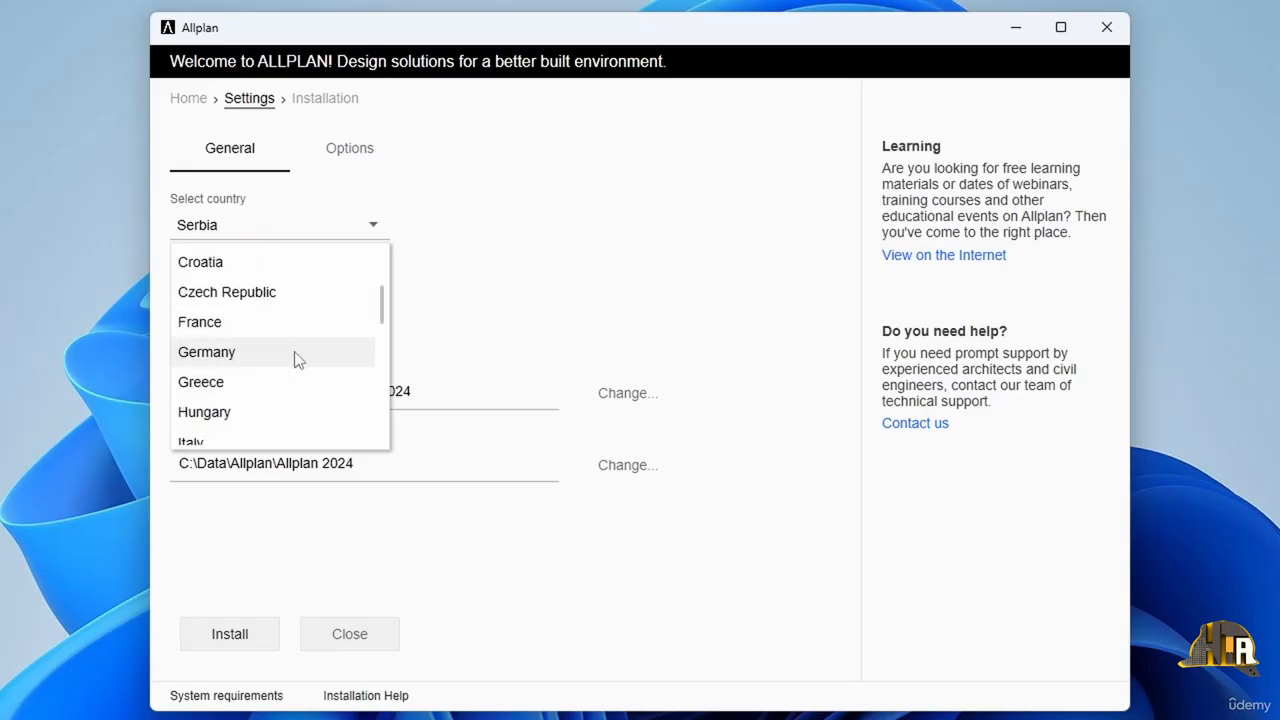
{"action": "left_click", "coordinate": [295, 358]}
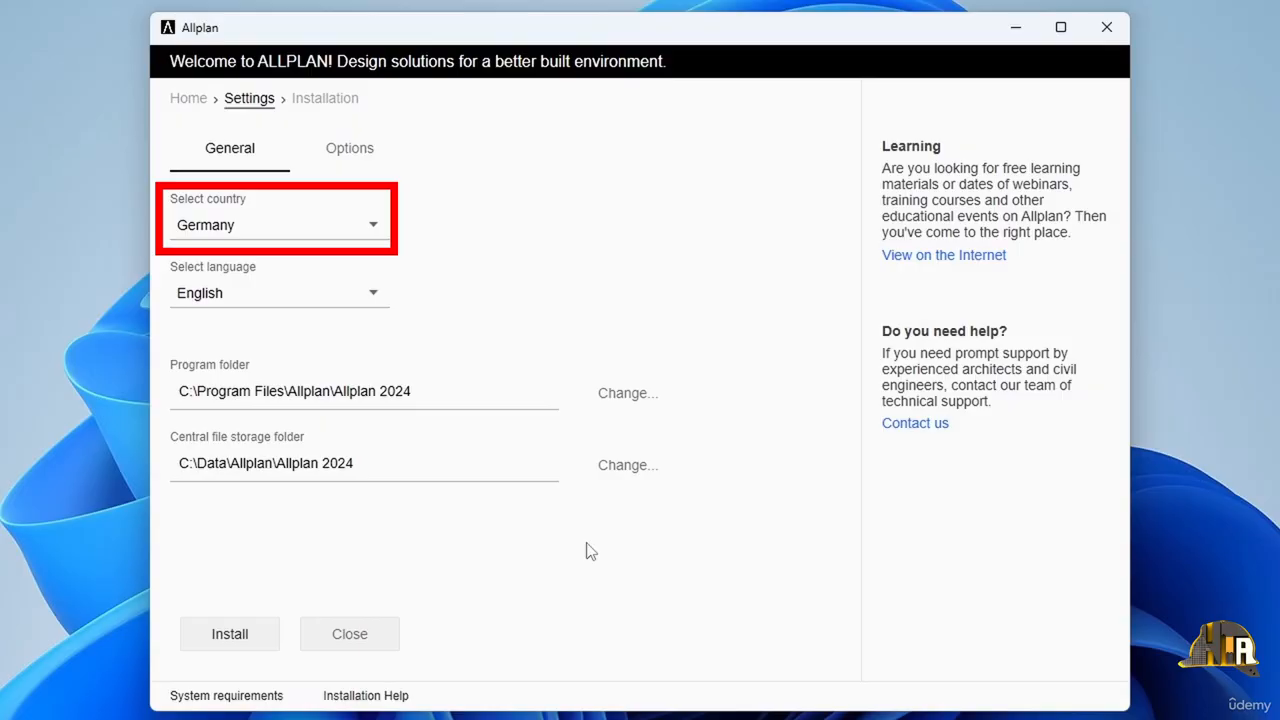
Step: Examine the optional countries, languages and other features offered for installation, and return to the general settings
{"action": "left_click", "coordinate": [370, 152]}
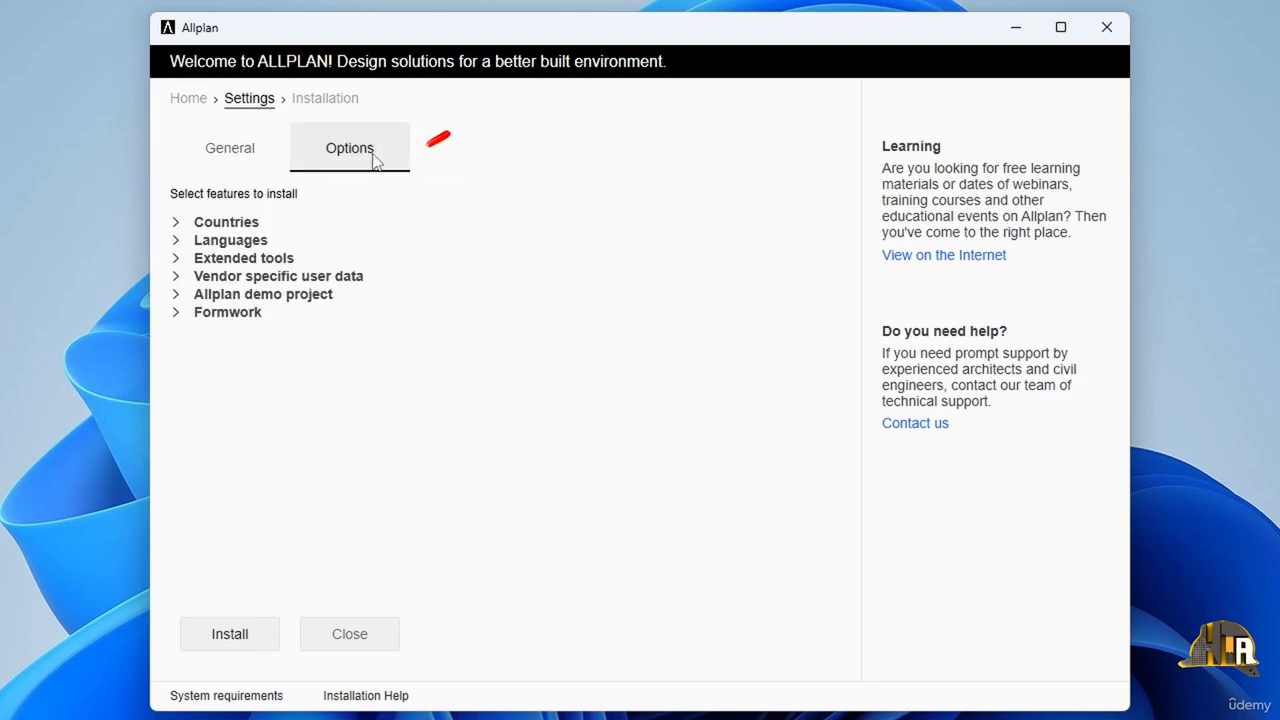
{"action": "left_click", "coordinate": [177, 223]}
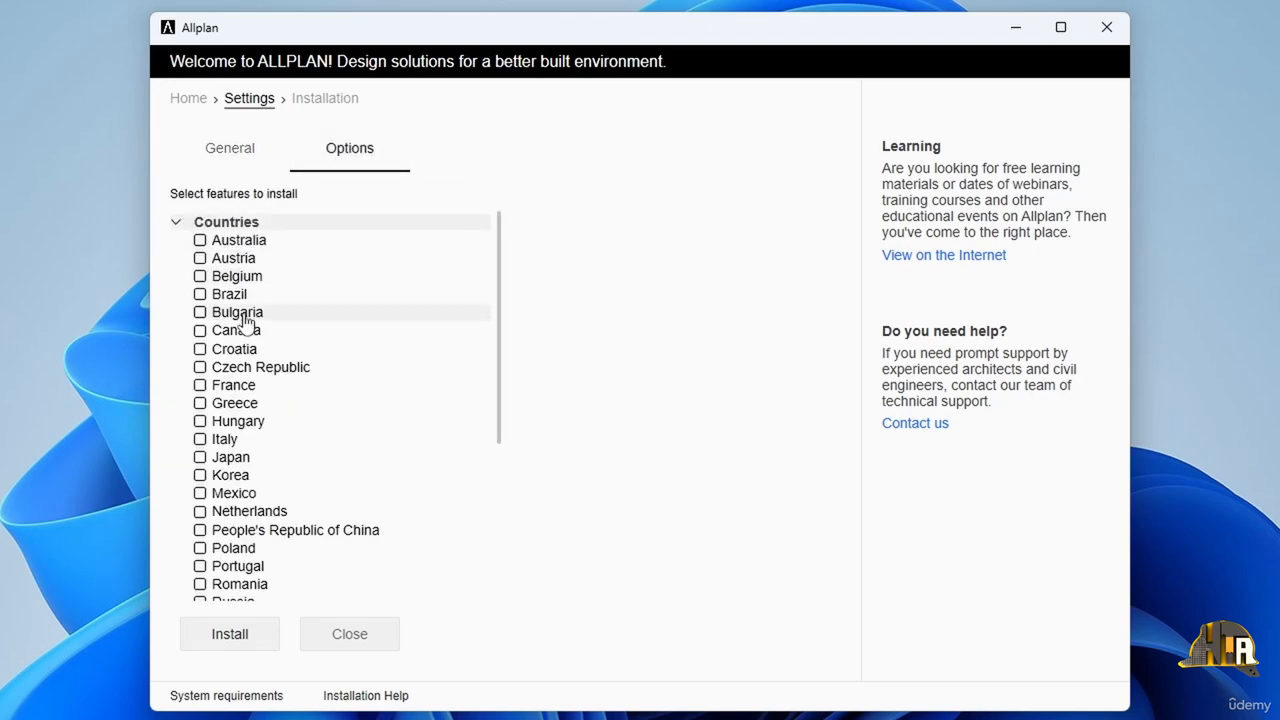
{"action": "scroll", "coordinate": [250, 335], "scroll_direction": "down", "scroll_amount": 4}
{"action": "scroll", "coordinate": [262, 365], "scroll_direction": "down", "scroll_amount": 1}
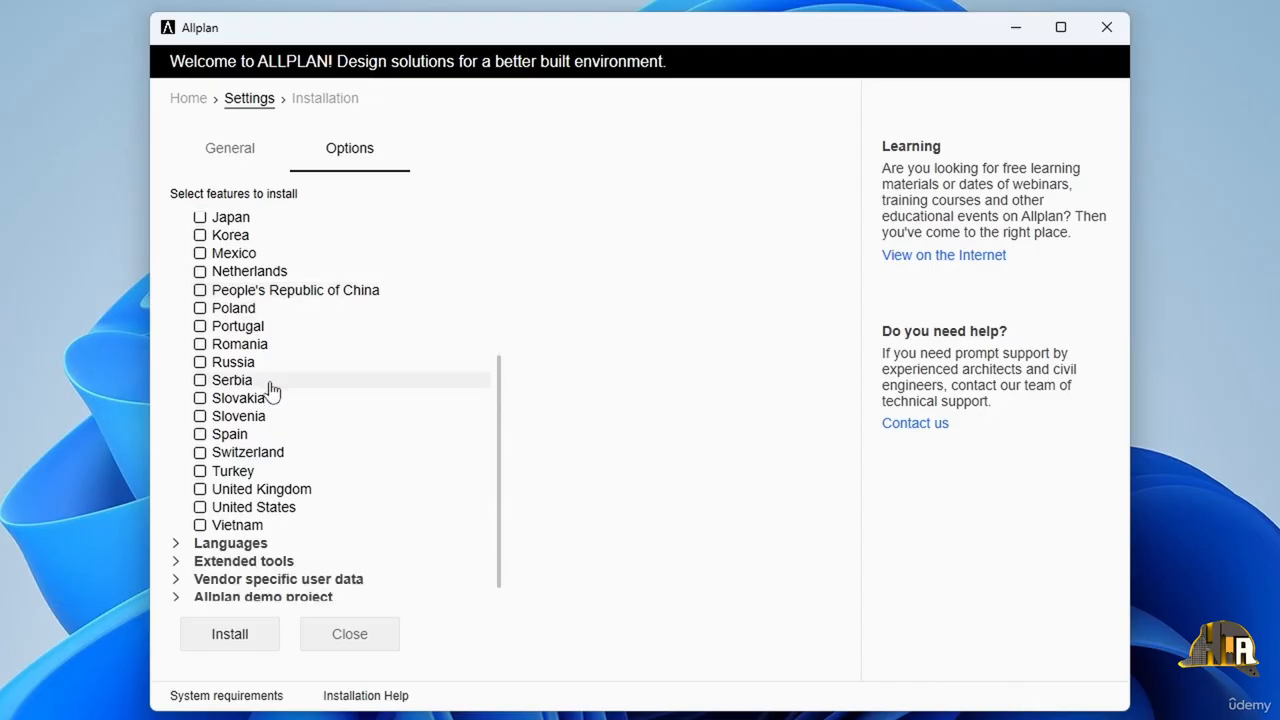
{"action": "left_click", "coordinate": [178, 545]}
{"action": "scroll", "coordinate": [329, 450], "scroll_direction": "down", "scroll_amount": 7}
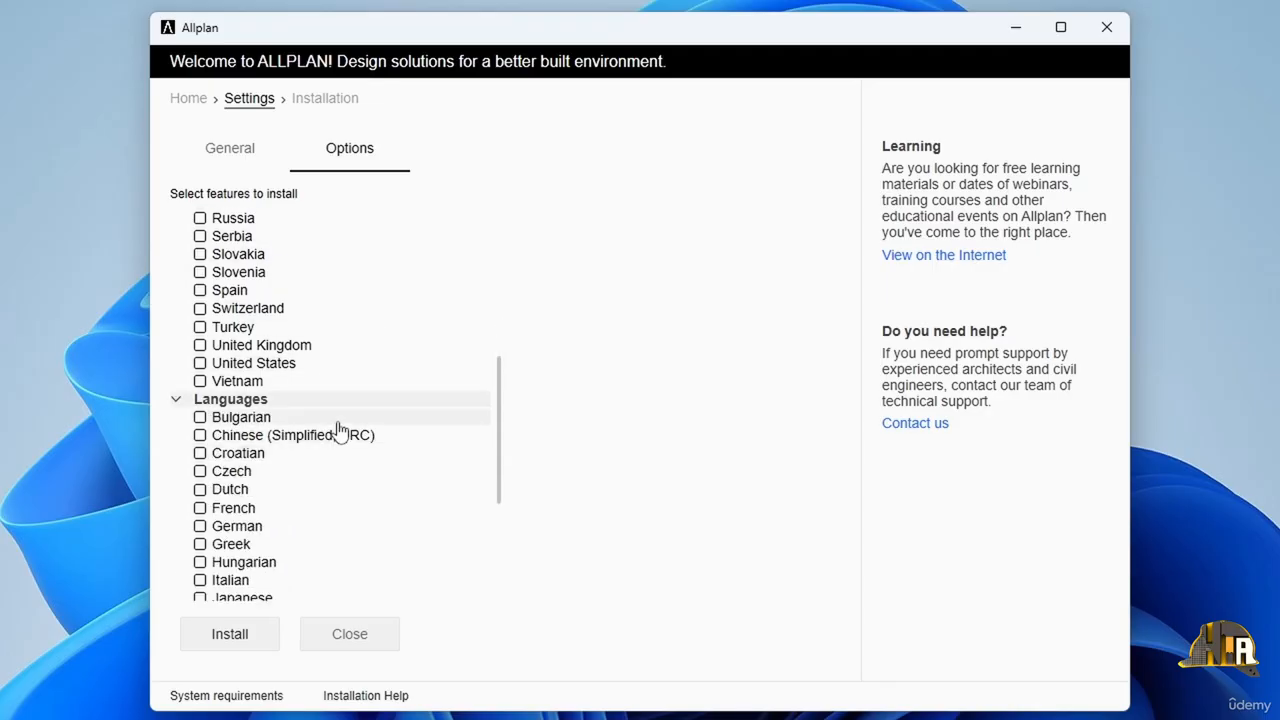
{"action": "scroll", "coordinate": [310, 442], "scroll_direction": "down", "scroll_amount": 2}
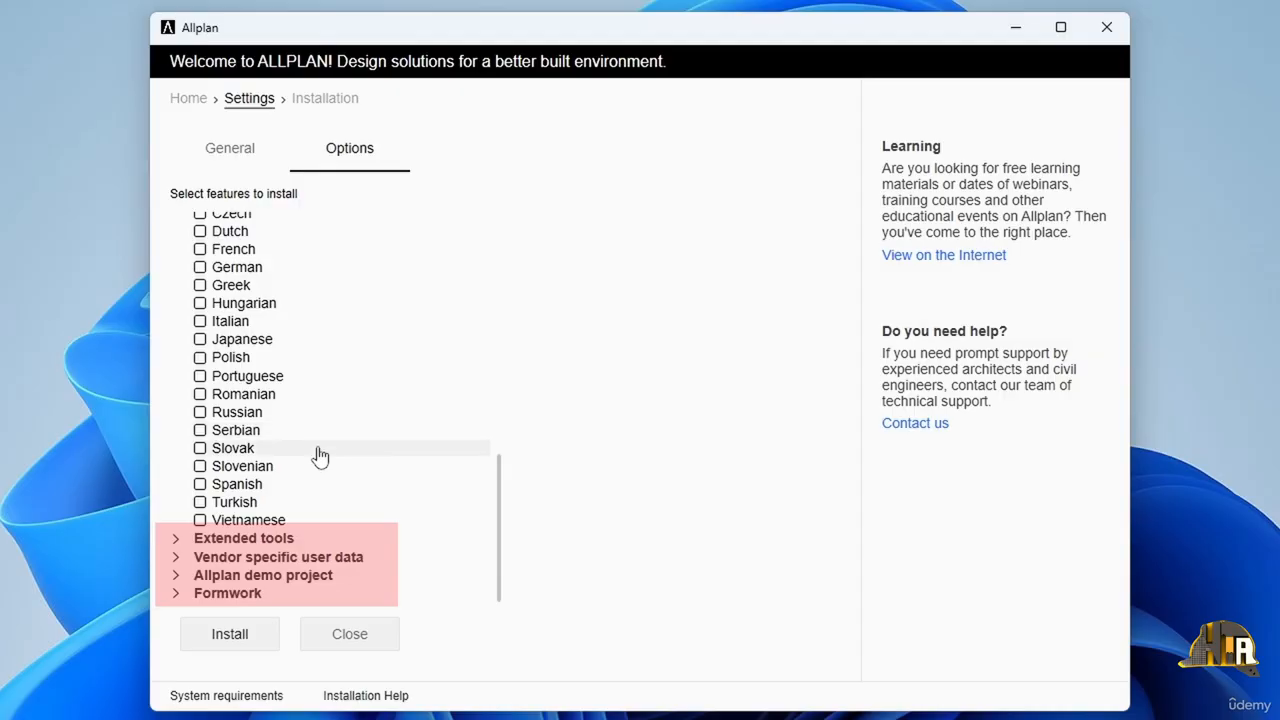
{"action": "scroll", "coordinate": [320, 455], "scroll_direction": "up", "scroll_amount": 5}
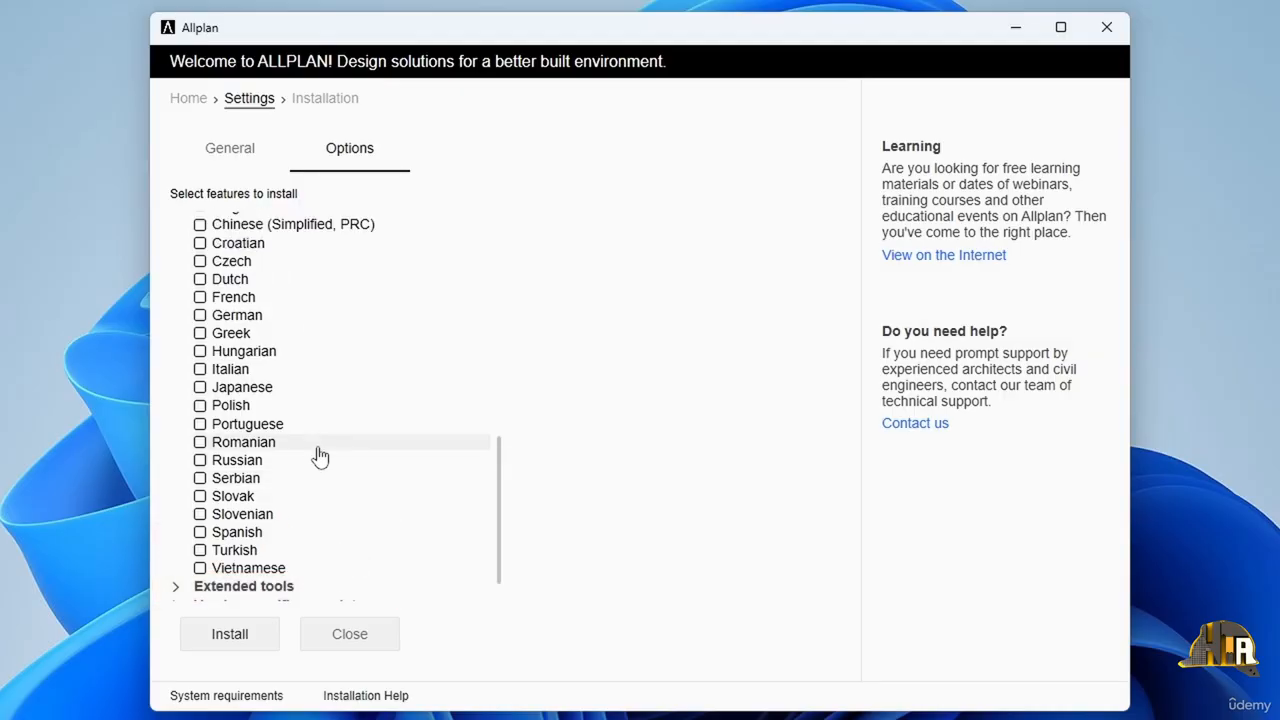
{"action": "scroll", "coordinate": [320, 455], "scroll_direction": "up", "scroll_amount": 5}
{"action": "left_click", "coordinate": [246, 150]}
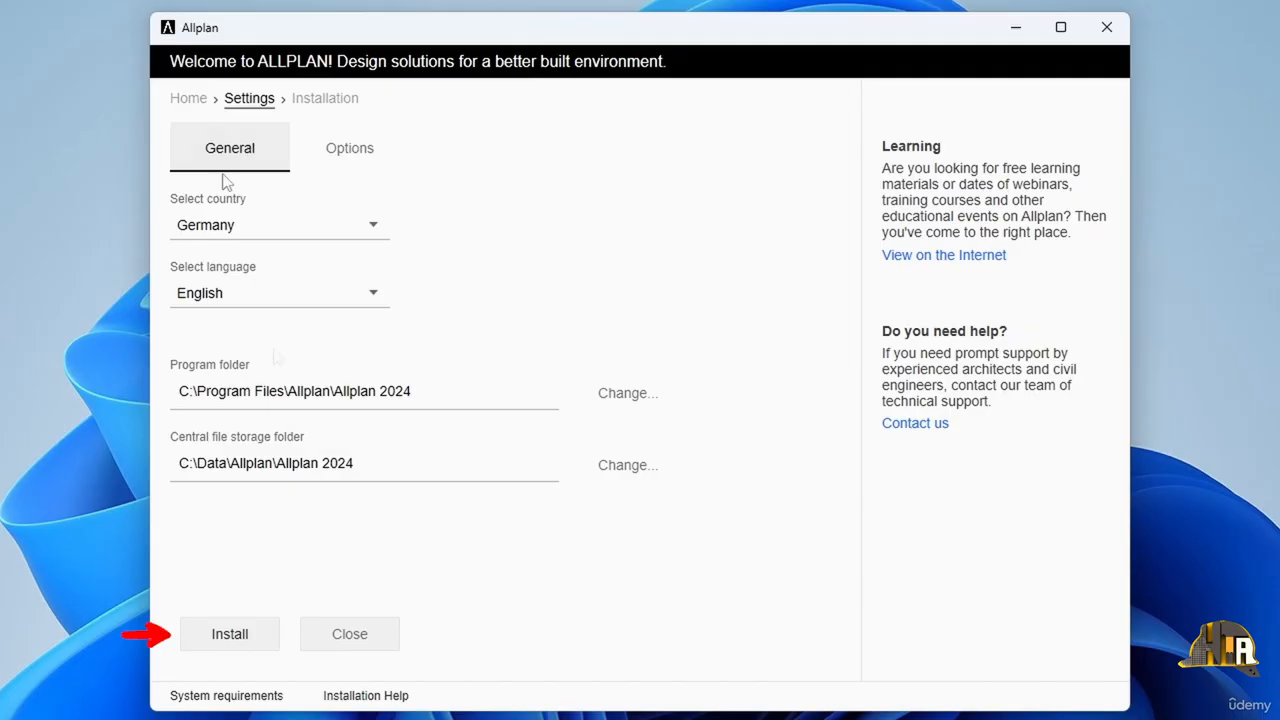
Step: Install Allplan 2024 and complete the installation without starting the program
{"action": "left_click", "coordinate": [226, 634]}
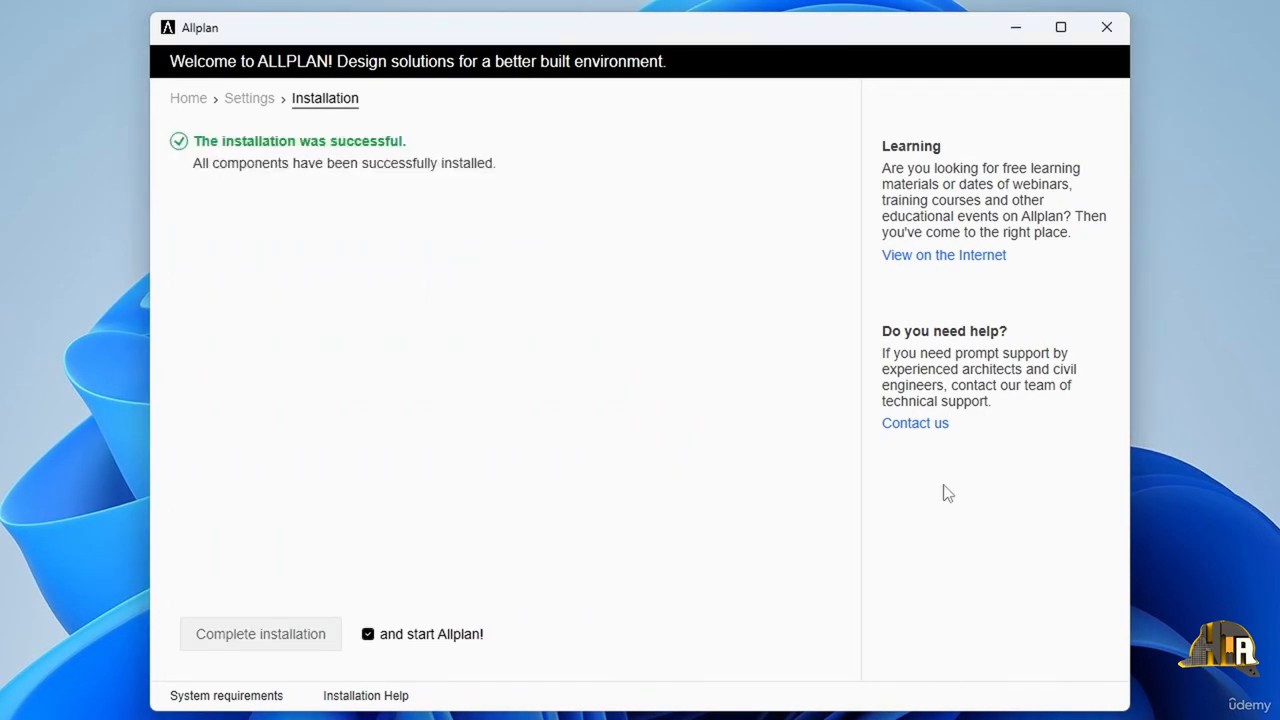
{"action": "left_click", "coordinate": [380, 634]}
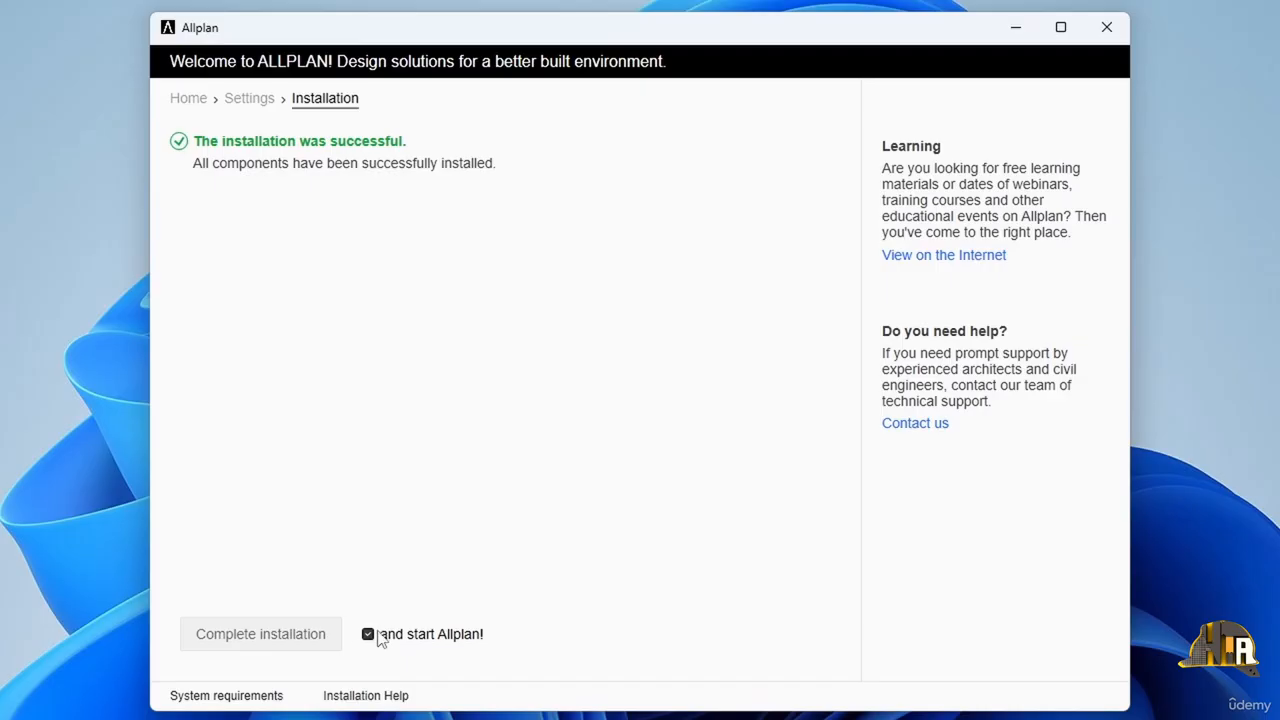
{"action": "left_click", "coordinate": [254, 632]}
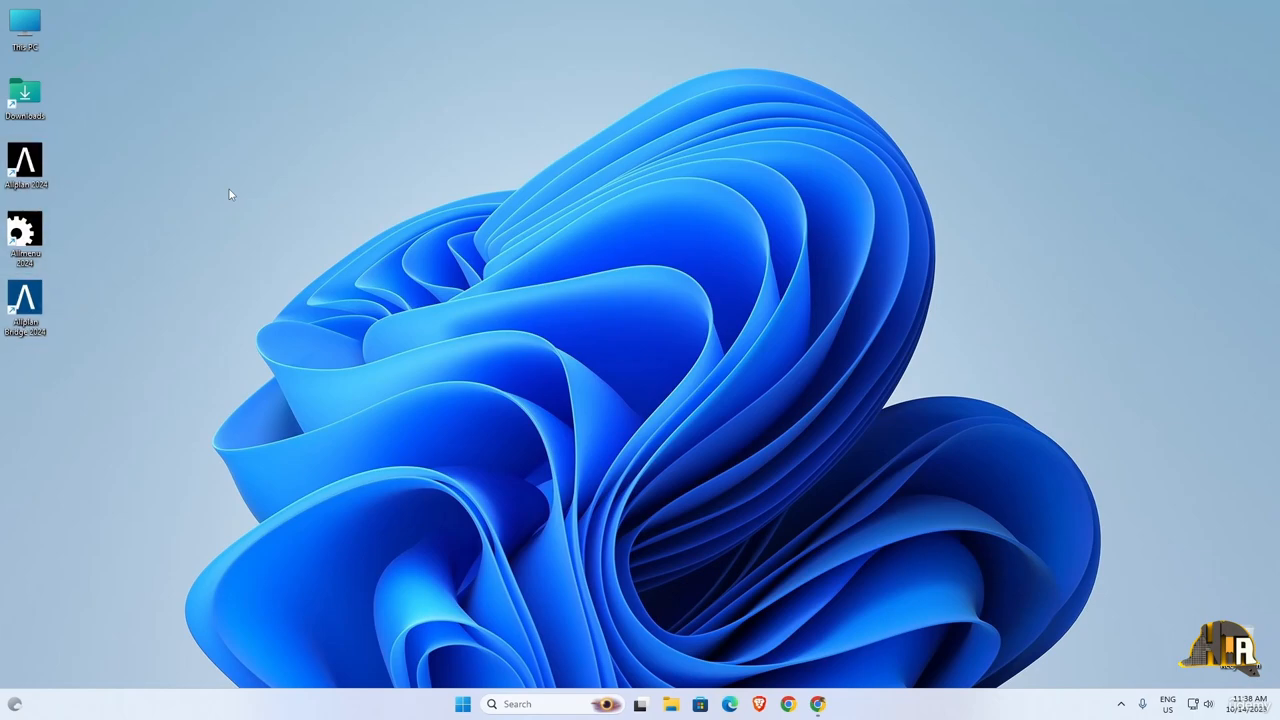
Step: Open the license settings from Allmenu 2024, enter the product key and activate the license
{"action": "double_click", "coordinate": [24, 233]}
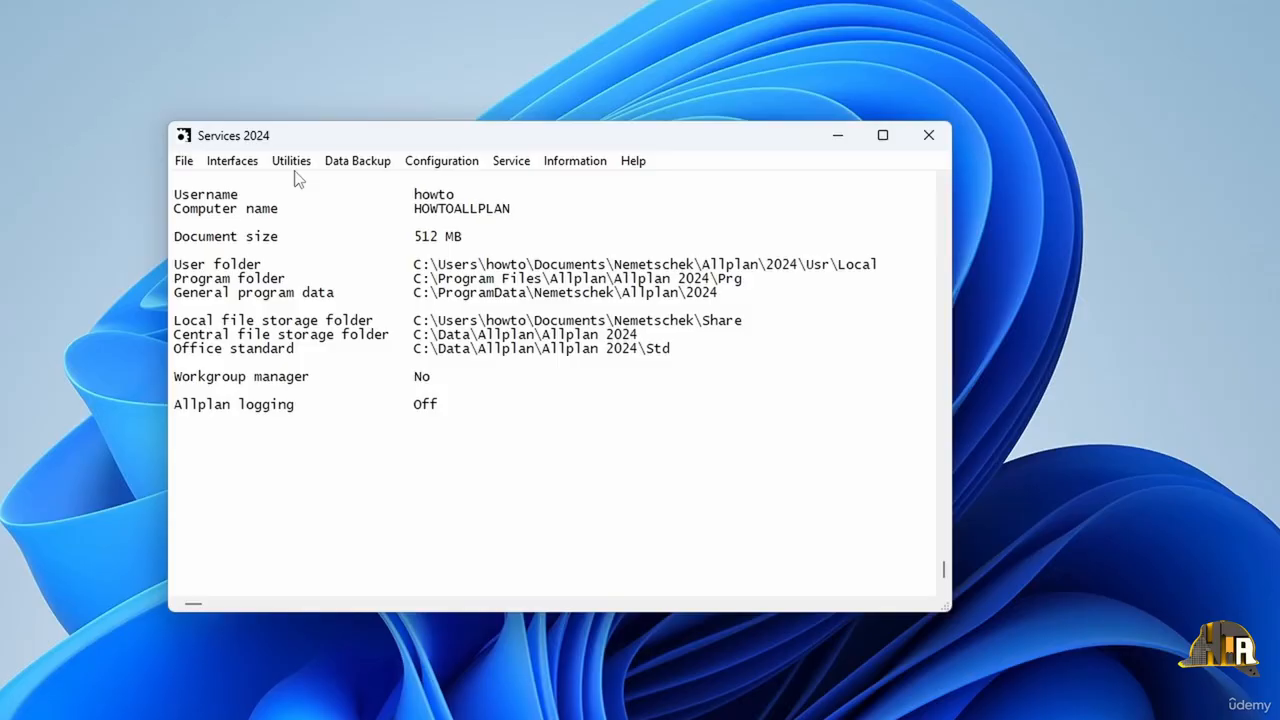
{"action": "left_click", "coordinate": [292, 162]}
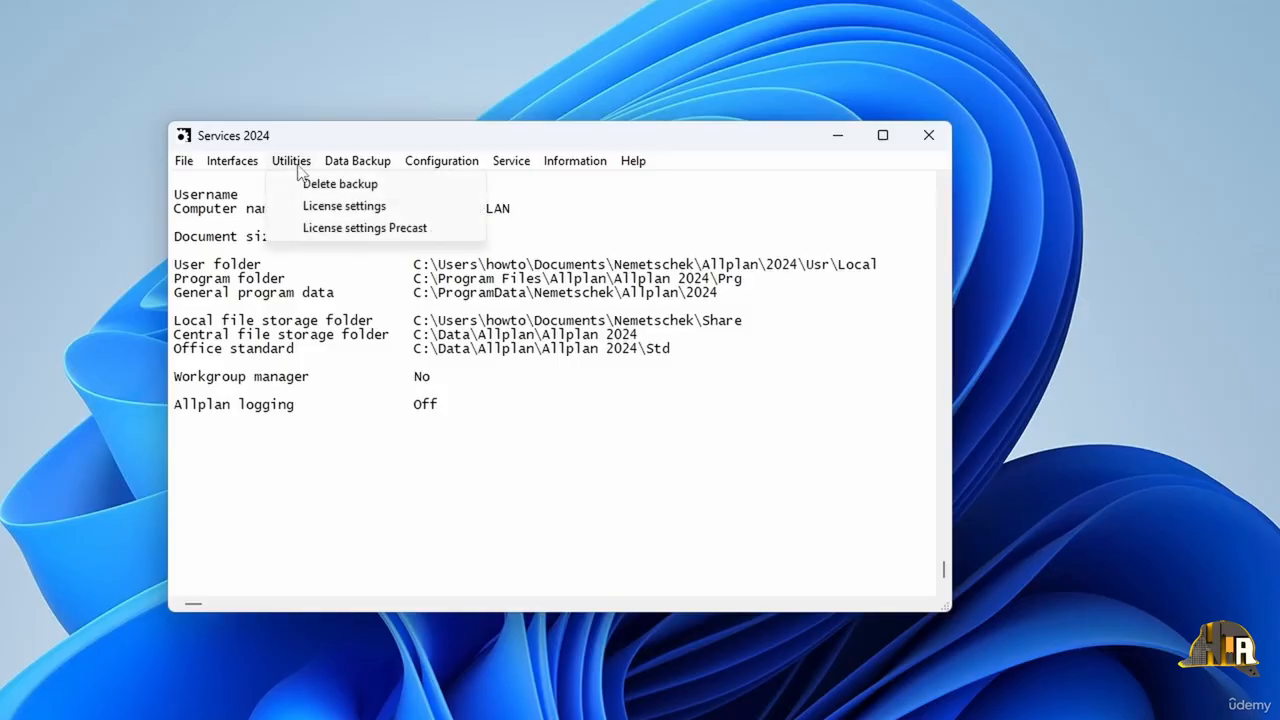
{"action": "left_click", "coordinate": [344, 206]}
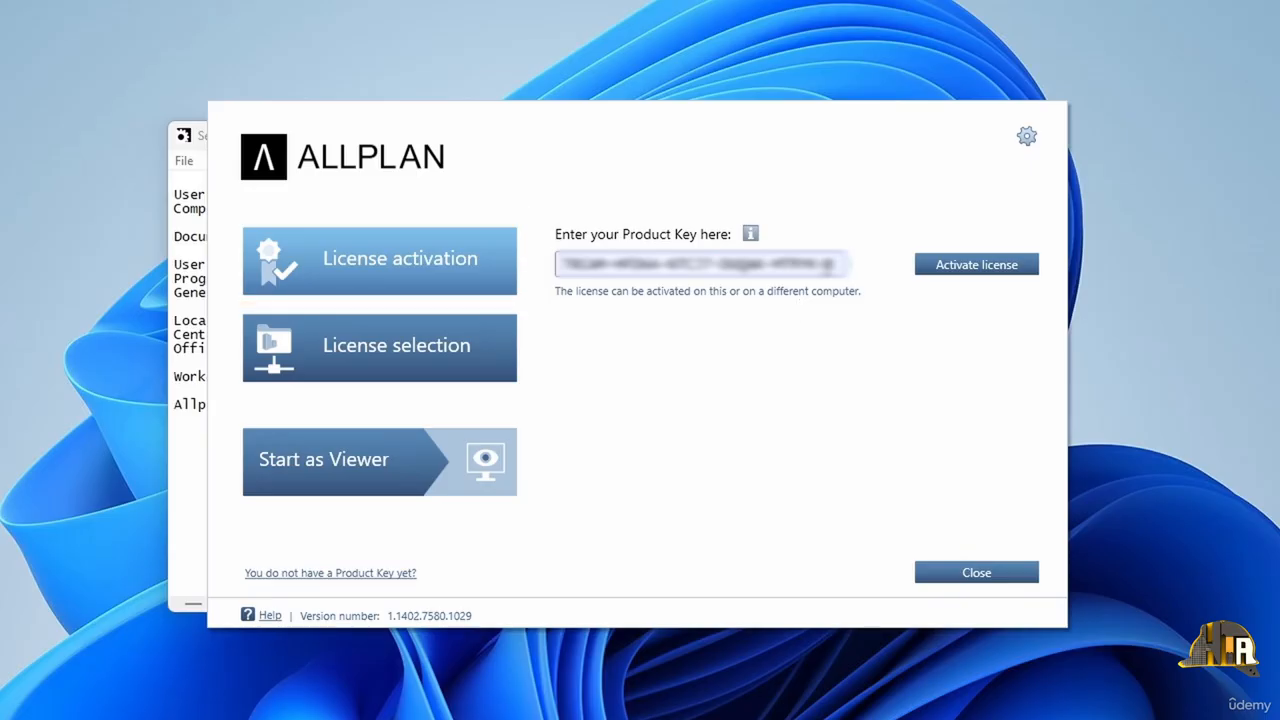
{"action": "left_click_drag", "start_coordinate": [838, 265], "coordinate": [391, 218]}
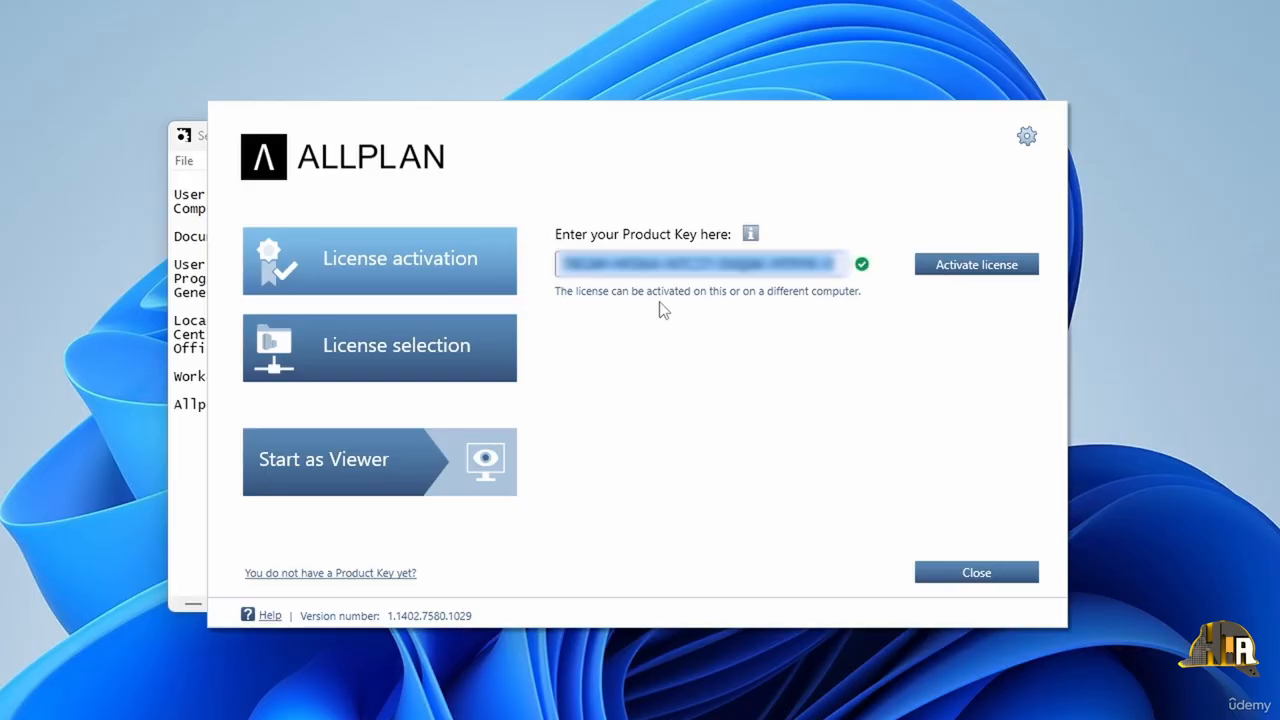
{"action": "left_click", "coordinate": [957, 266]}
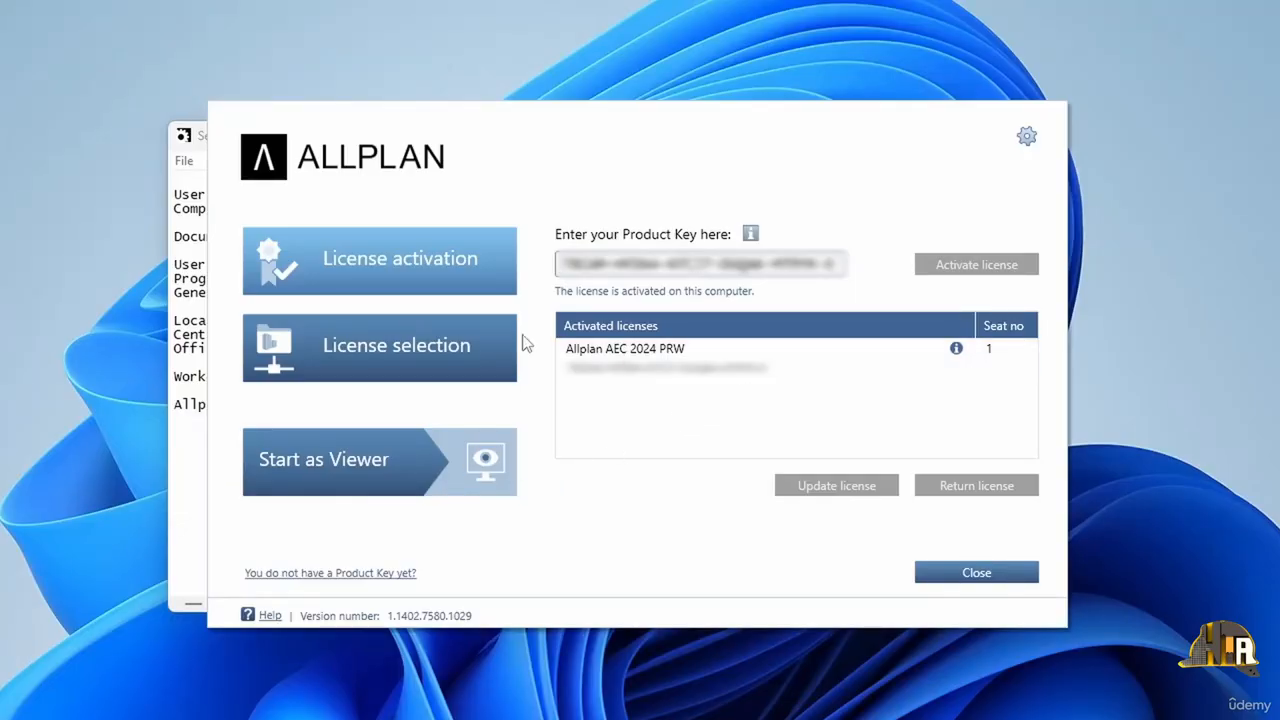
Step: Check the available licenses in the license selection, and close the license settings and the Services 2024 window
{"action": "left_click", "coordinate": [401, 352]}
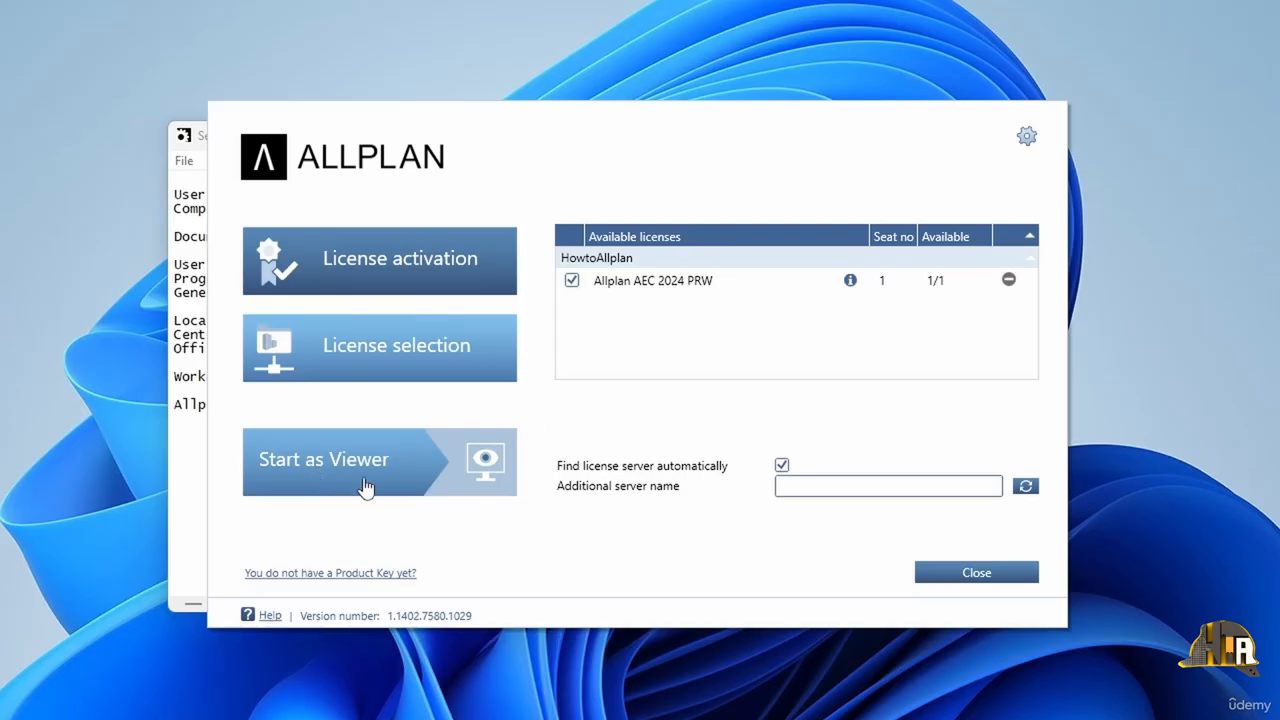
{"action": "left_click", "coordinate": [979, 573]}
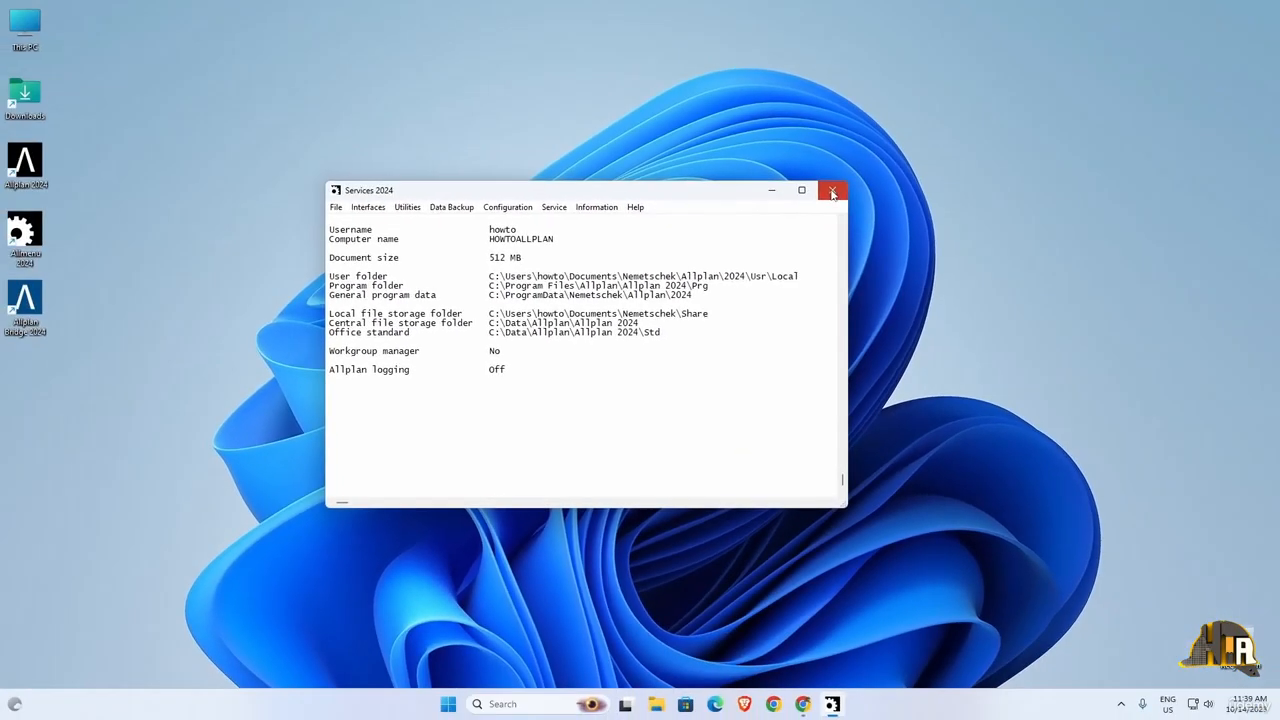
{"action": "left_click", "coordinate": [923, 140]}
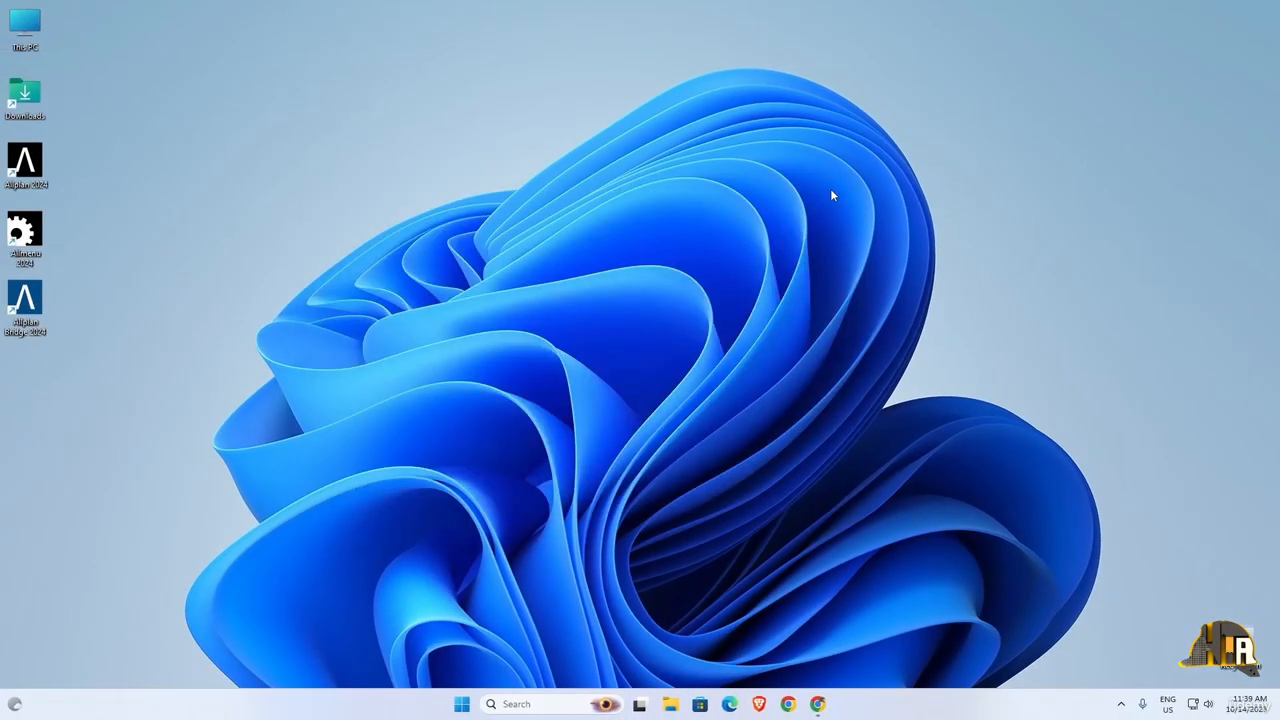